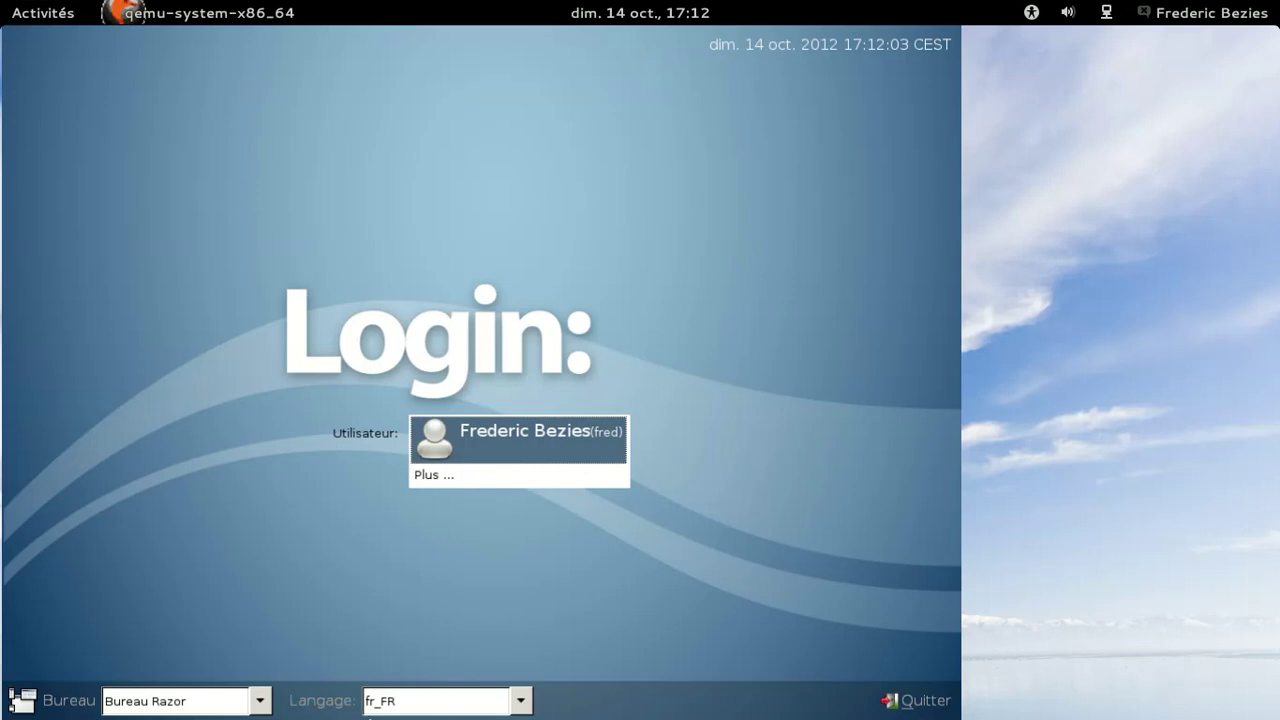
- Select the user account and submit its password to start the Razor session
{"action": "left_click", "coordinate": [497, 440]}
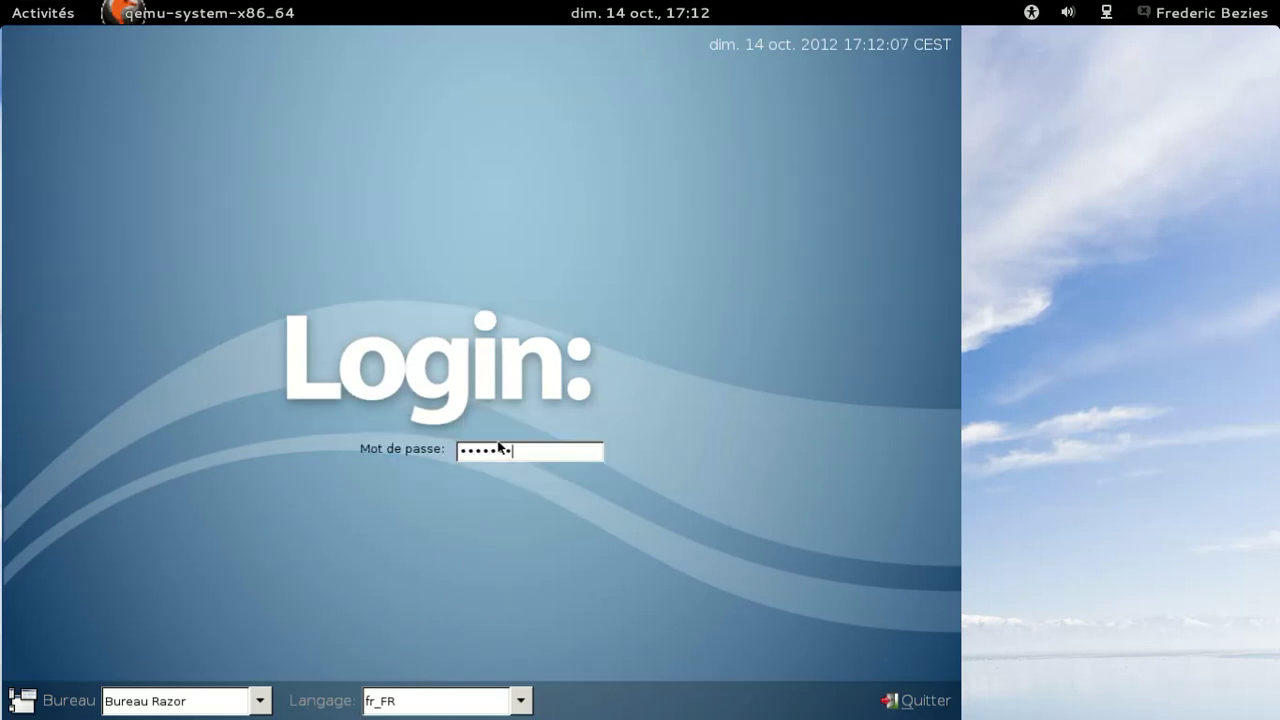
{"action": "key", "text": "Return"}
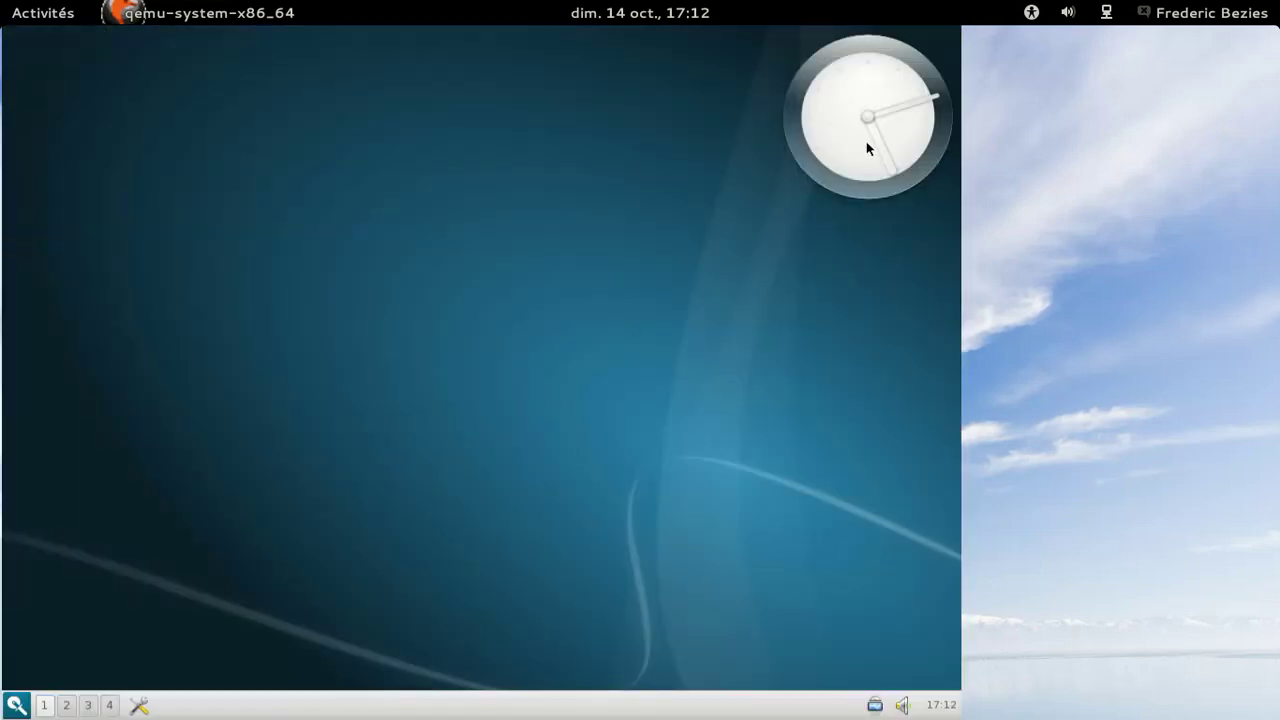
{"action": "left_click", "coordinate": [938, 706]}
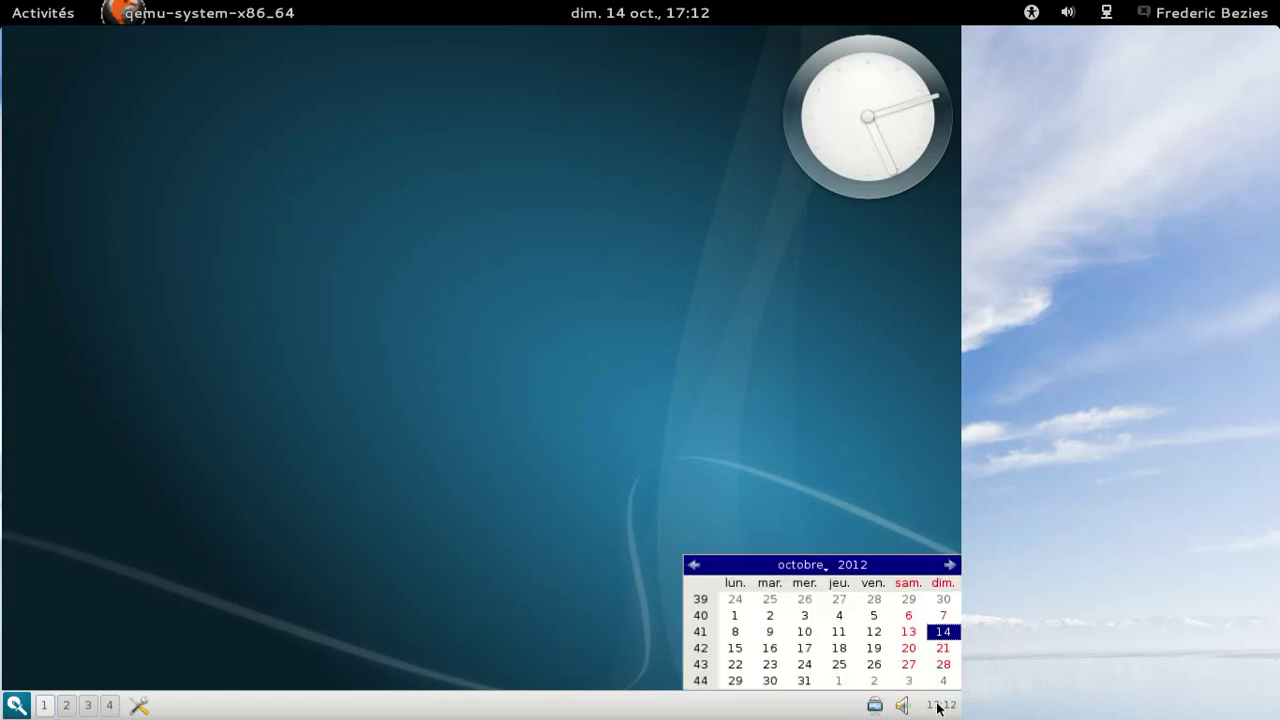
{"action": "left_click", "coordinate": [938, 706]}
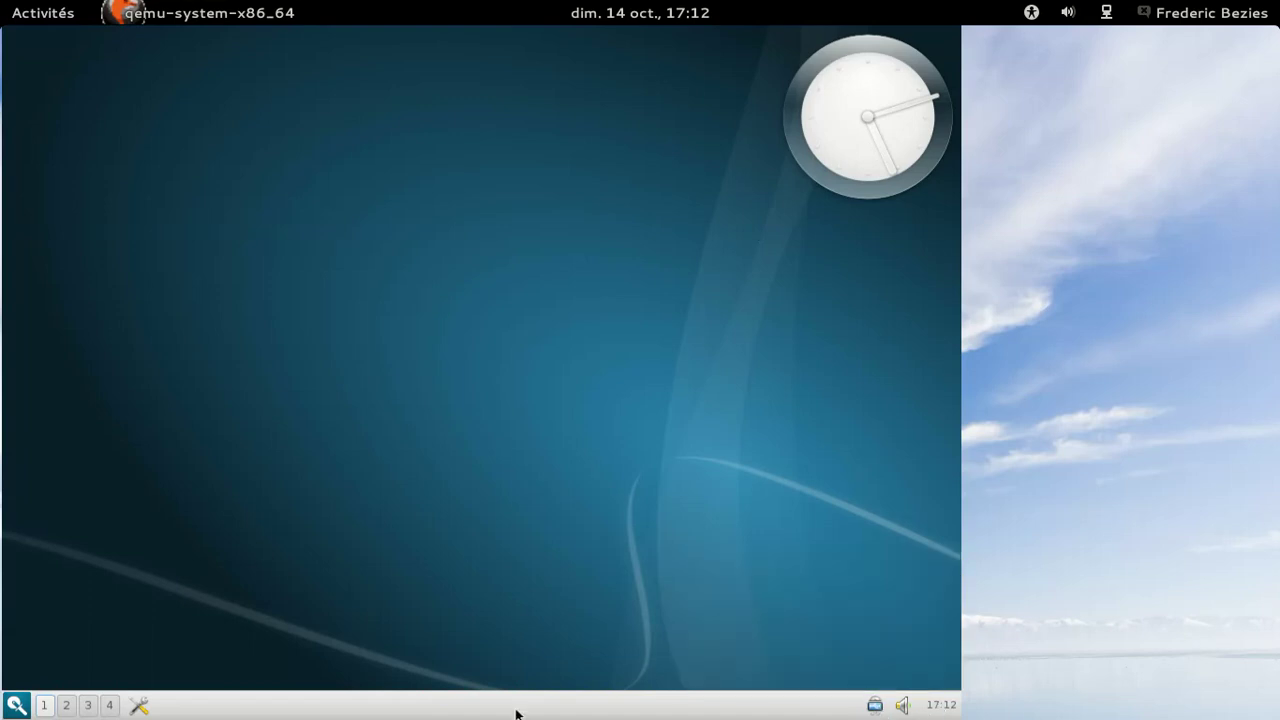
{"action": "left_click", "coordinate": [15, 706]}
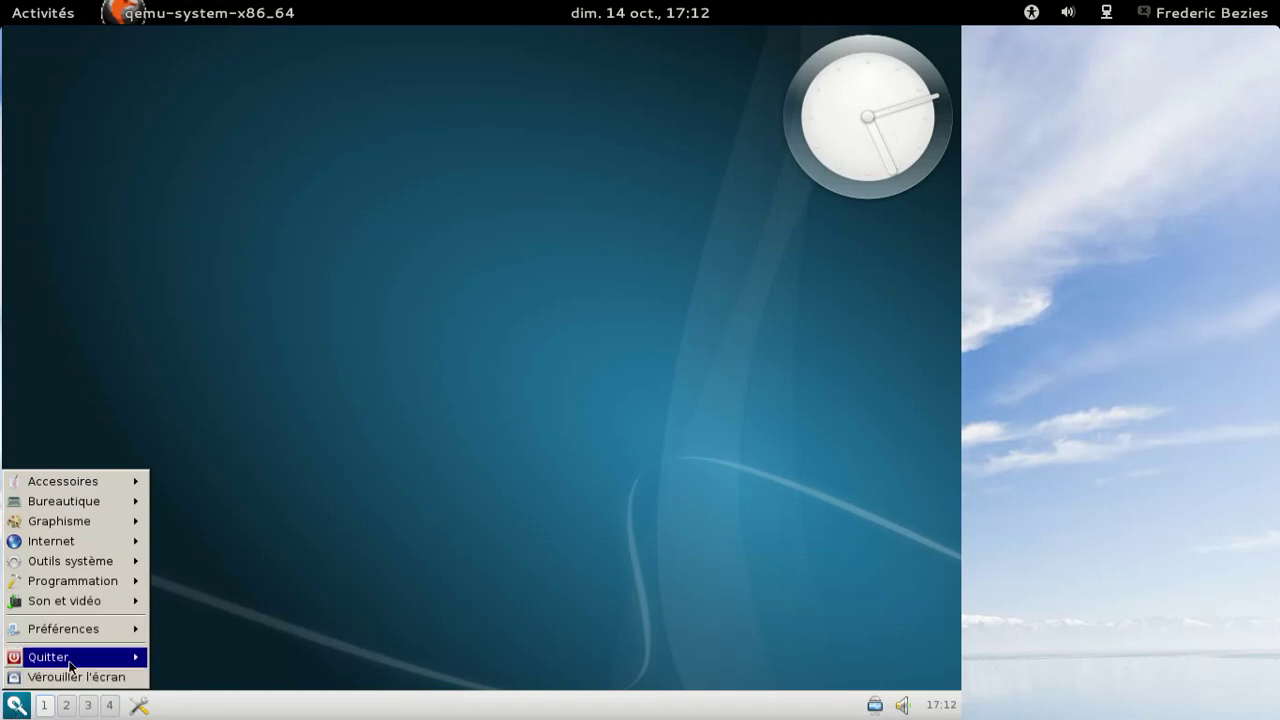
{"action": "mouse_move", "coordinate": [100, 629]}
{"action": "mouse_move", "coordinate": [217, 636]}
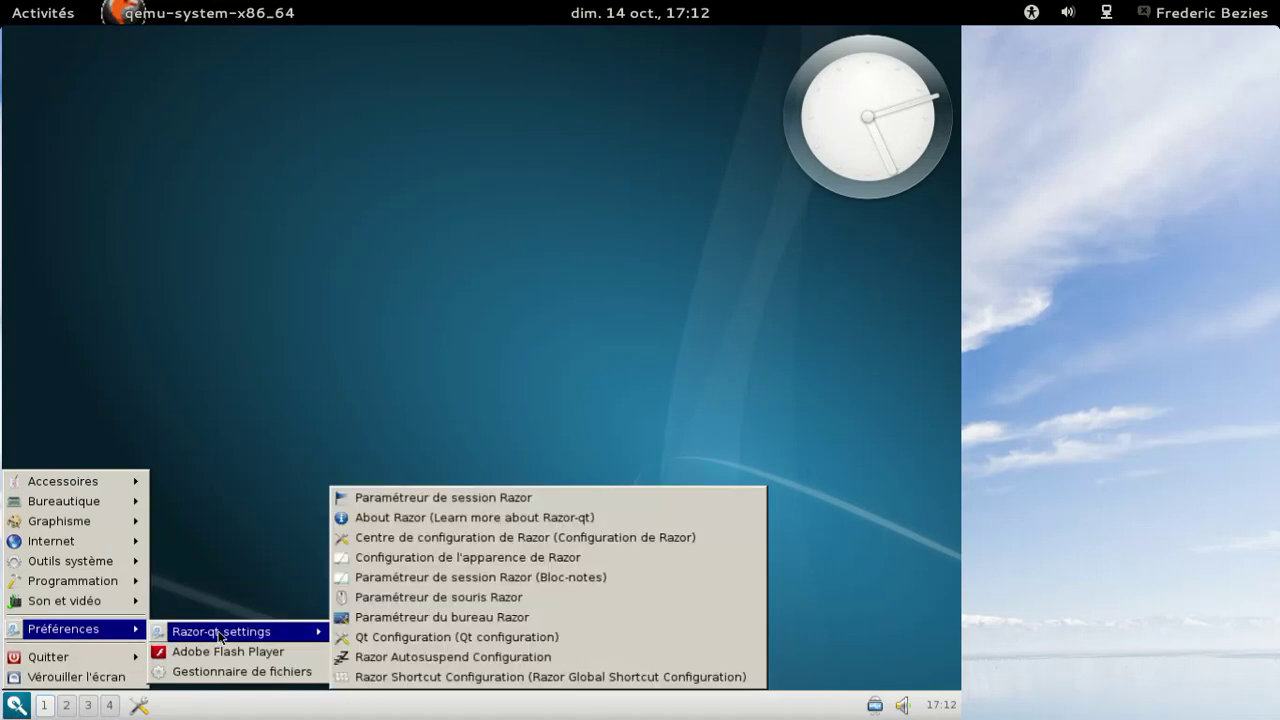
{"action": "left_click", "coordinate": [456, 519]}
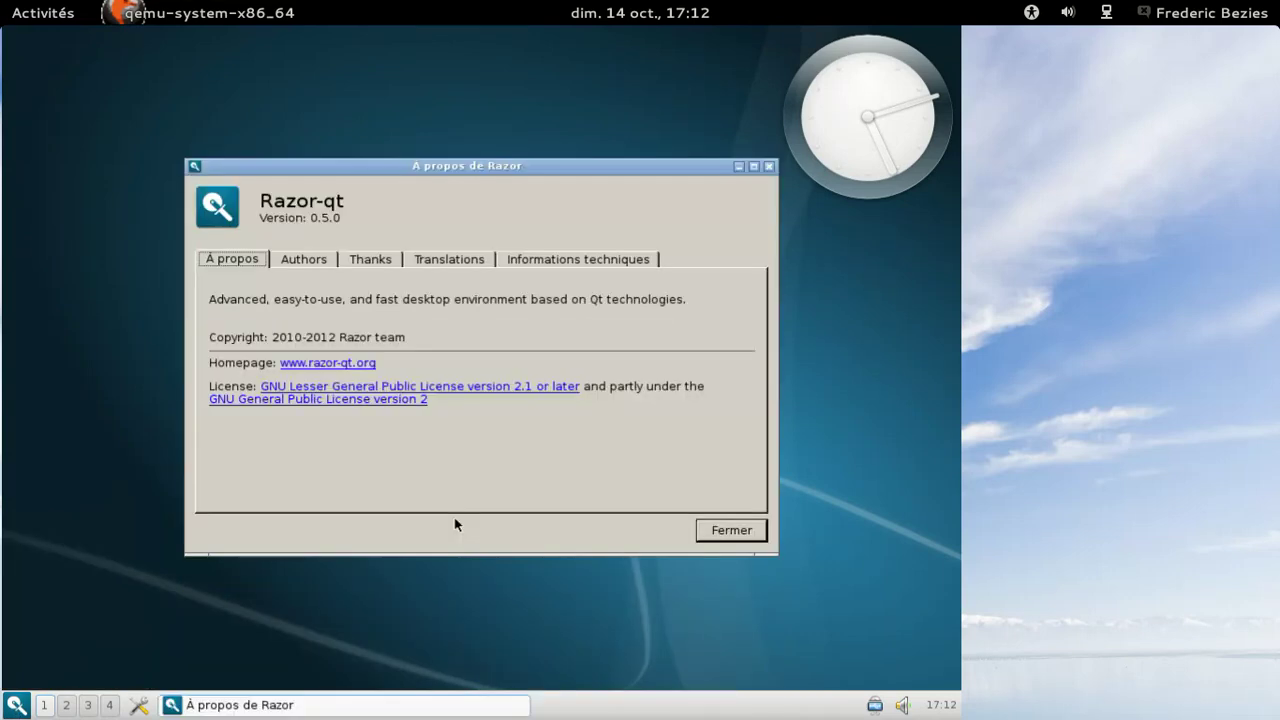
{"action": "left_click", "coordinate": [304, 259]}
{"action": "left_click", "coordinate": [389, 263]}
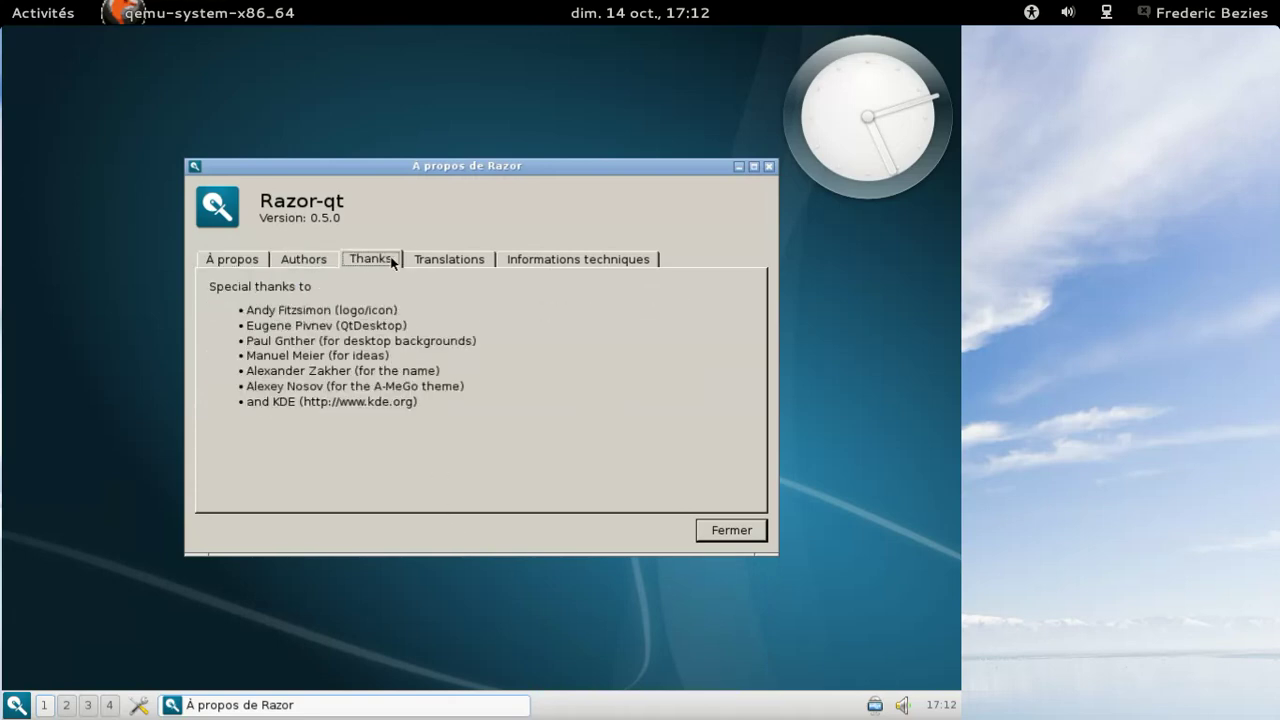
{"action": "left_click", "coordinate": [443, 261]}
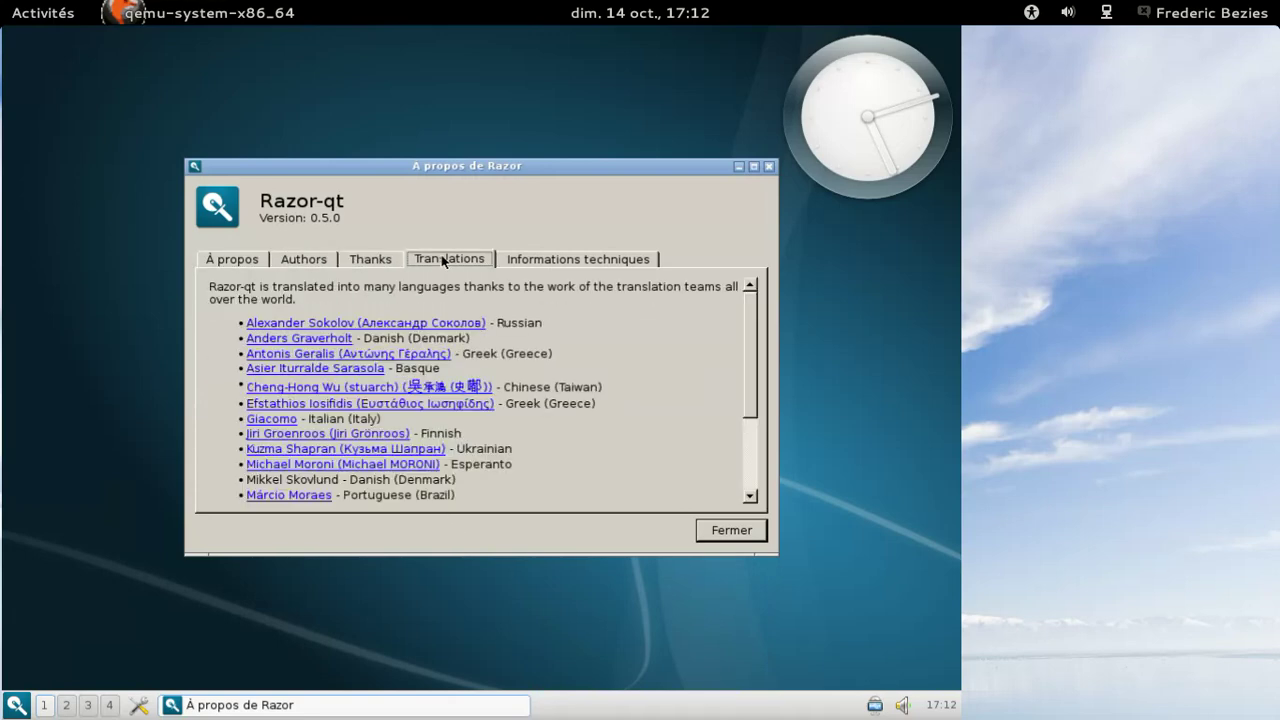
{"action": "left_click", "coordinate": [528, 260]}
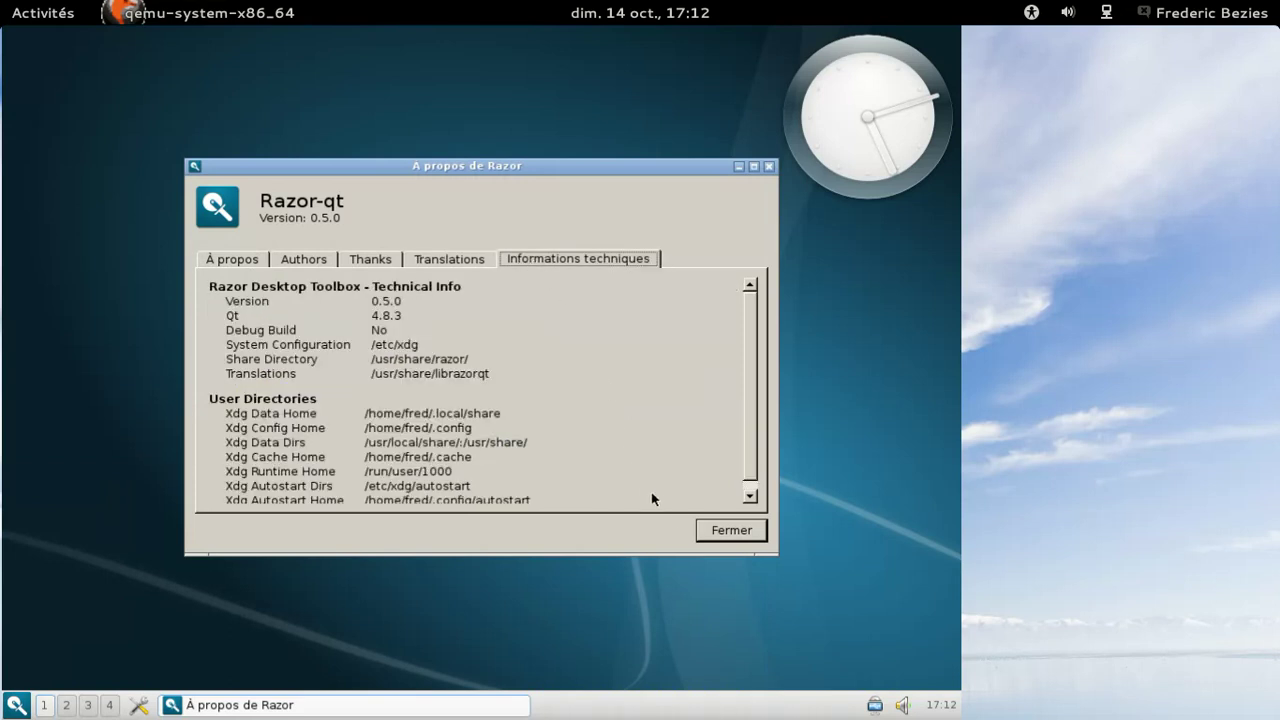
{"action": "scroll", "coordinate": [758, 420], "scroll_direction": "down", "scroll_amount": 1}
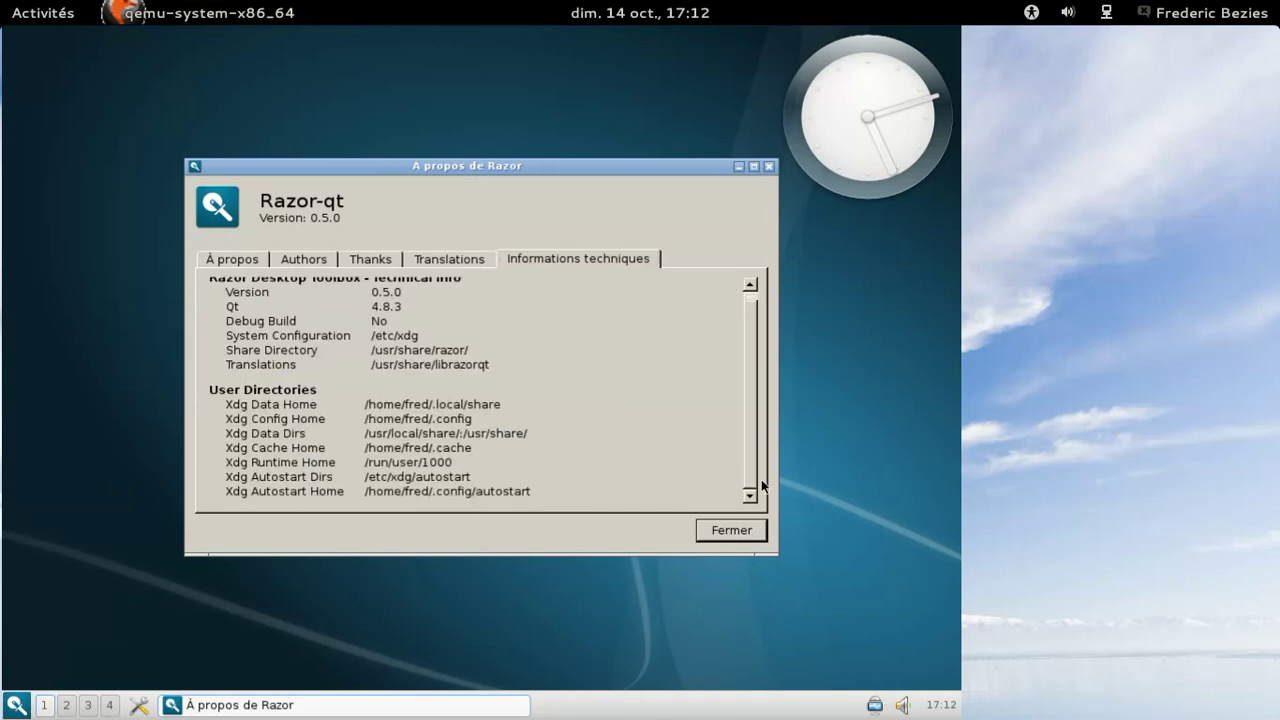
{"action": "left_click", "coordinate": [731, 530]}
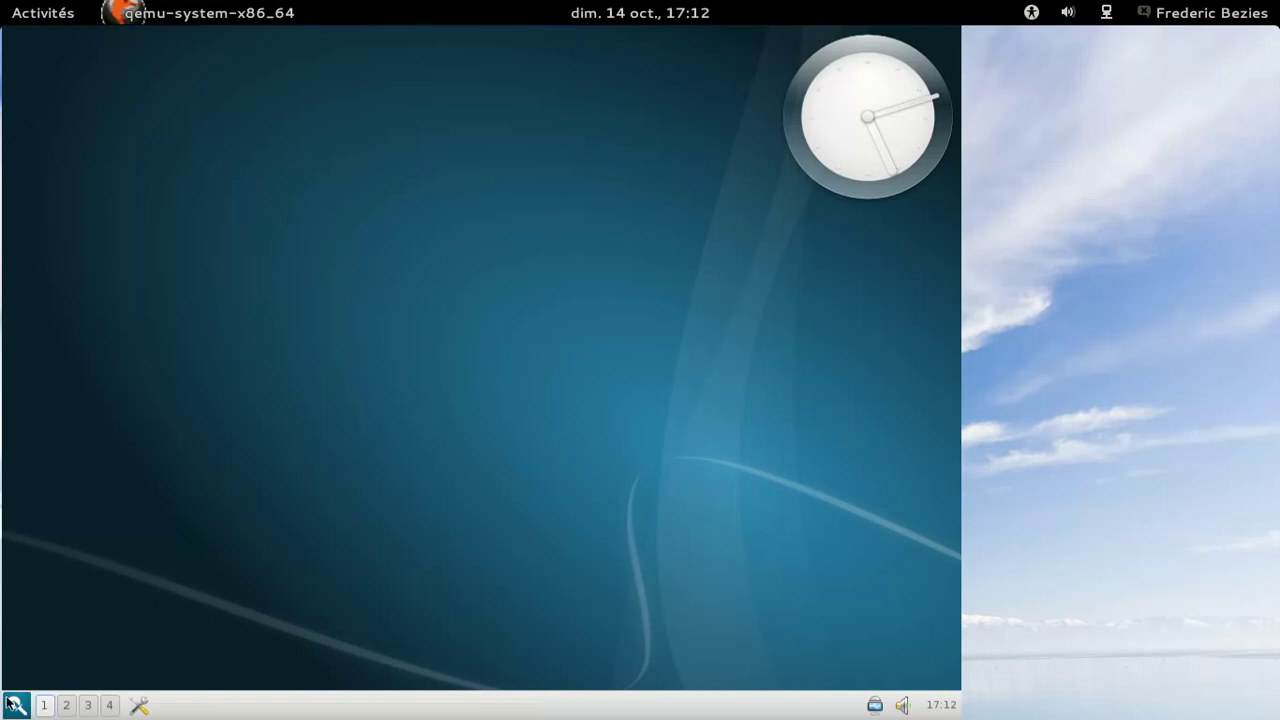
- Launch the Clementine music player from the applications menu
{"action": "left_click", "coordinate": [16, 705]}
{"action": "mouse_move", "coordinate": [55, 607]}
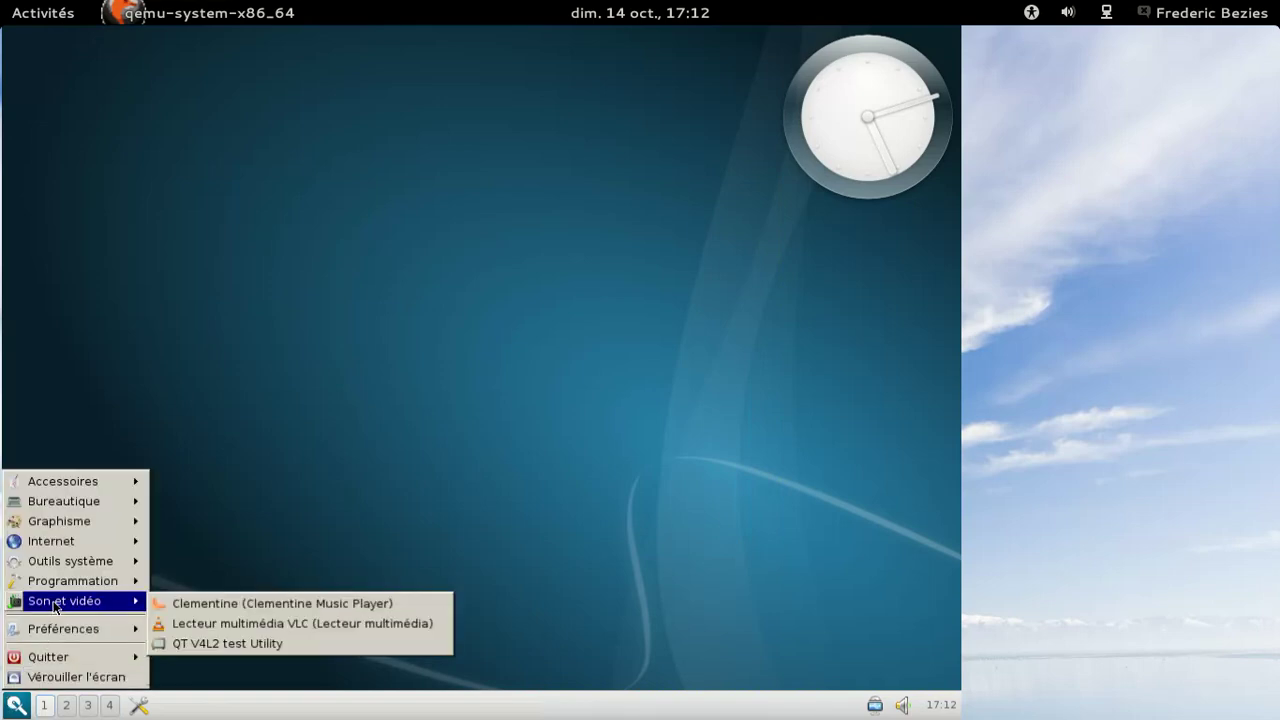
{"action": "left_click", "coordinate": [192, 604]}
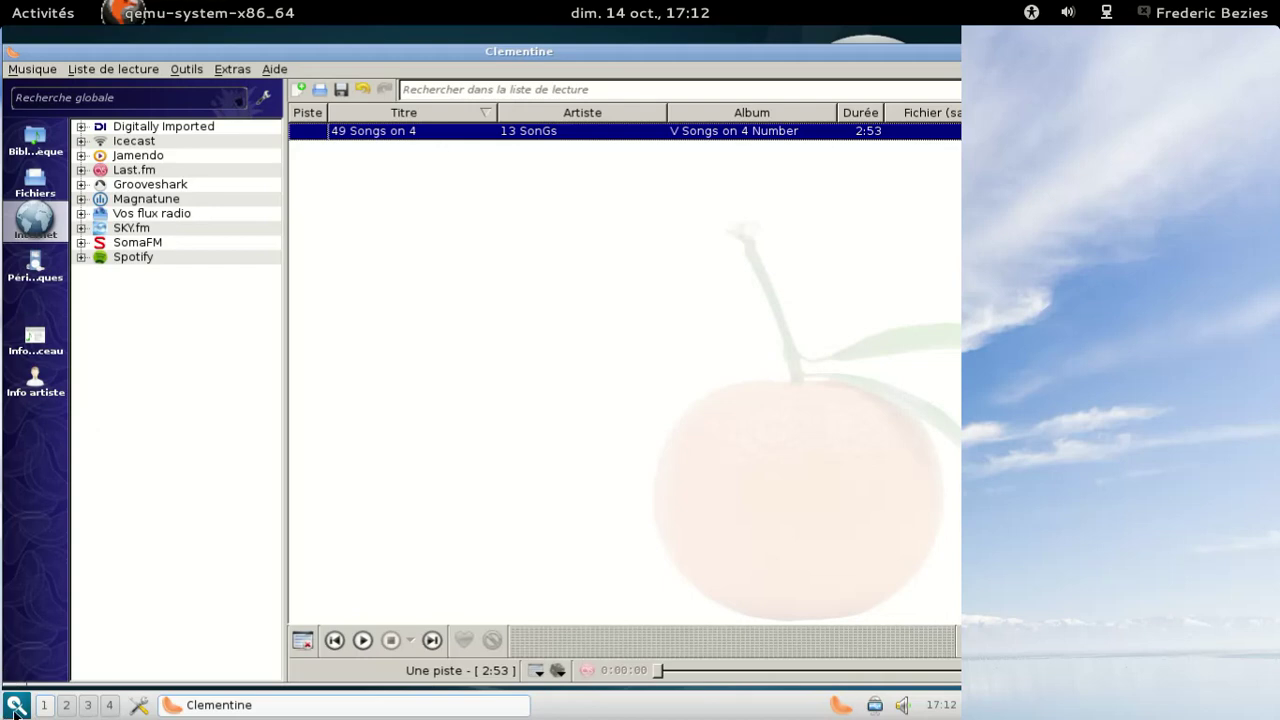
- Expand the Jamendo catalogue in Clementine's library and maximize the window
{"action": "left_click", "coordinate": [16, 706]}
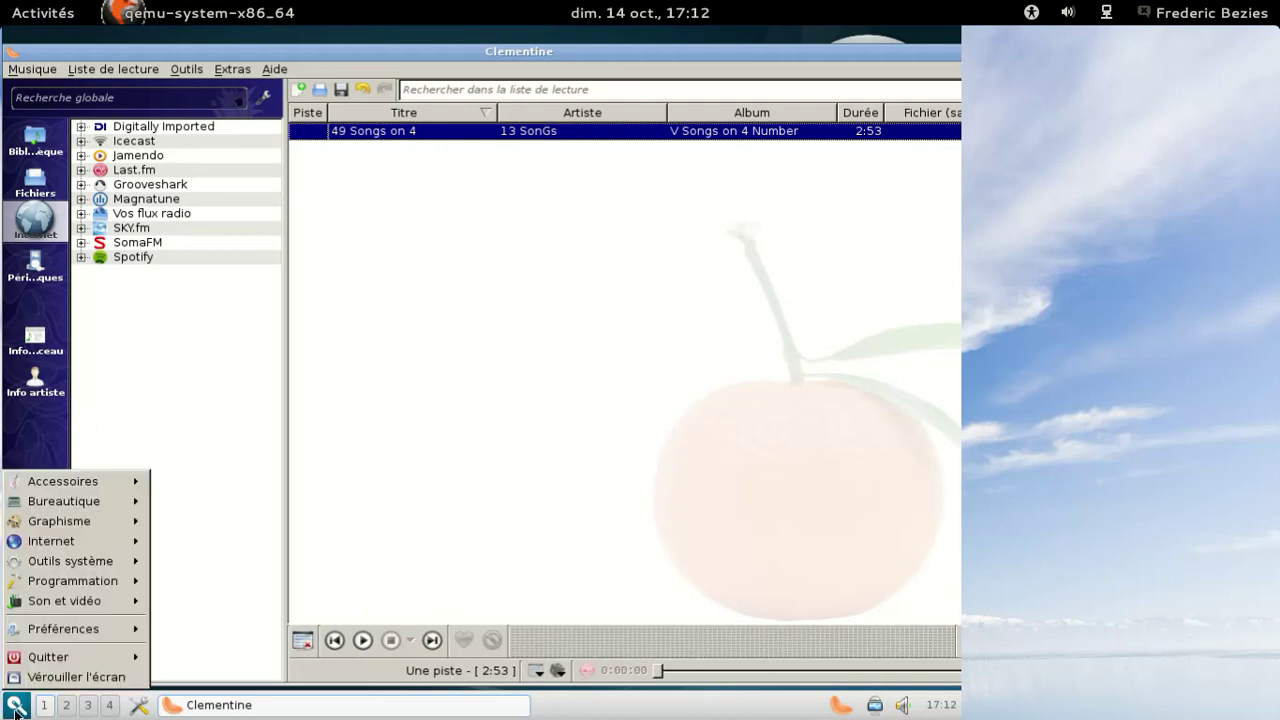
{"action": "left_click", "coordinate": [81, 158]}
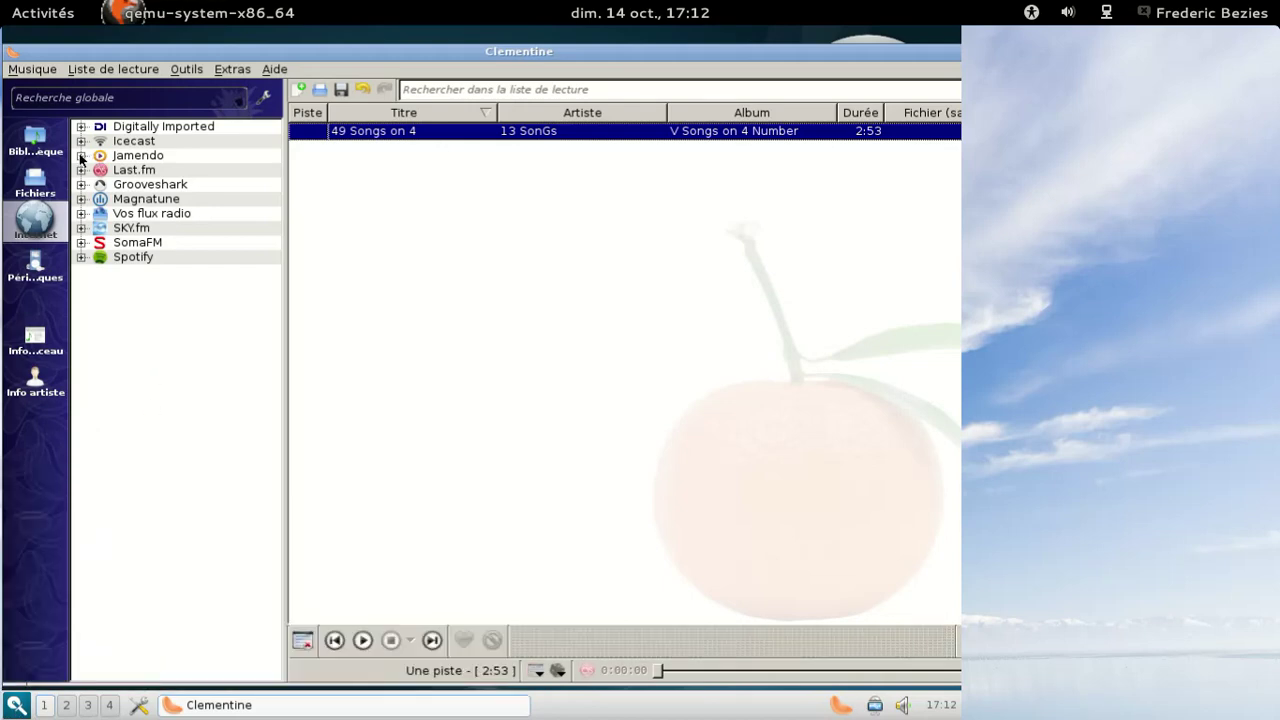
{"action": "left_click", "coordinate": [81, 156]}
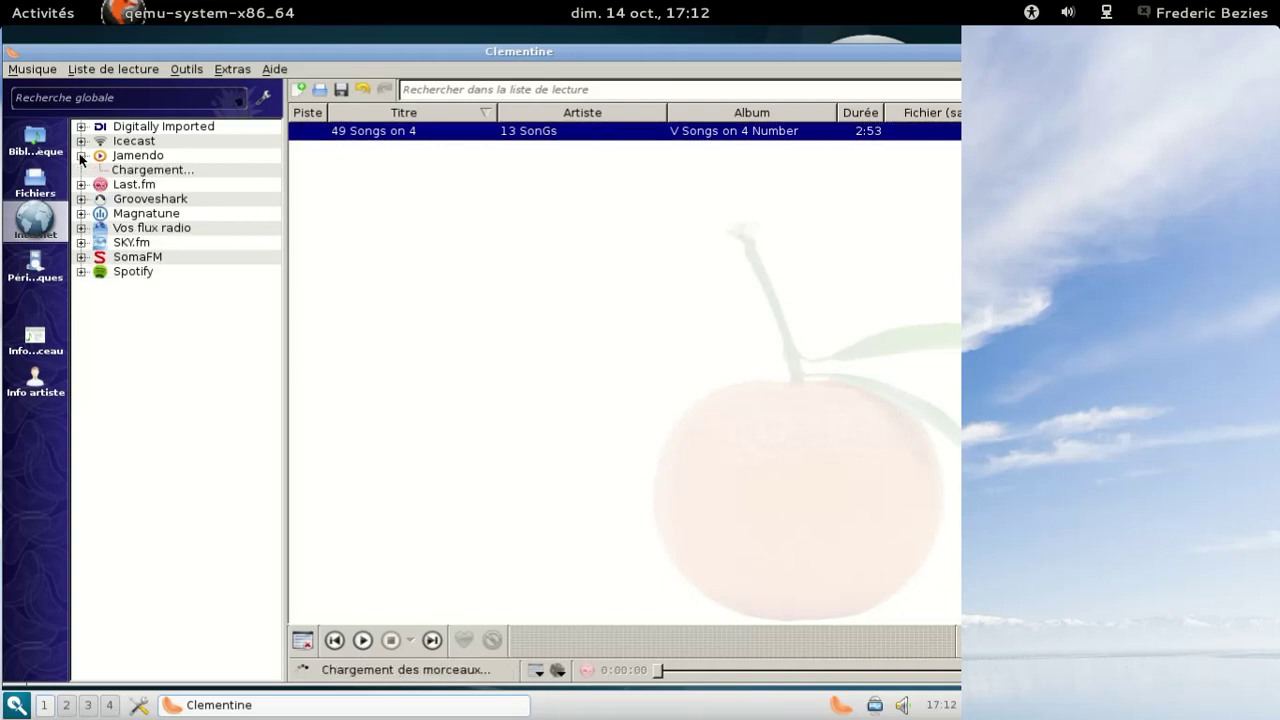
{"action": "double_click", "coordinate": [289, 53]}
- View the About Qt and About Clementine information, closing each window
{"action": "left_click", "coordinate": [269, 53]}
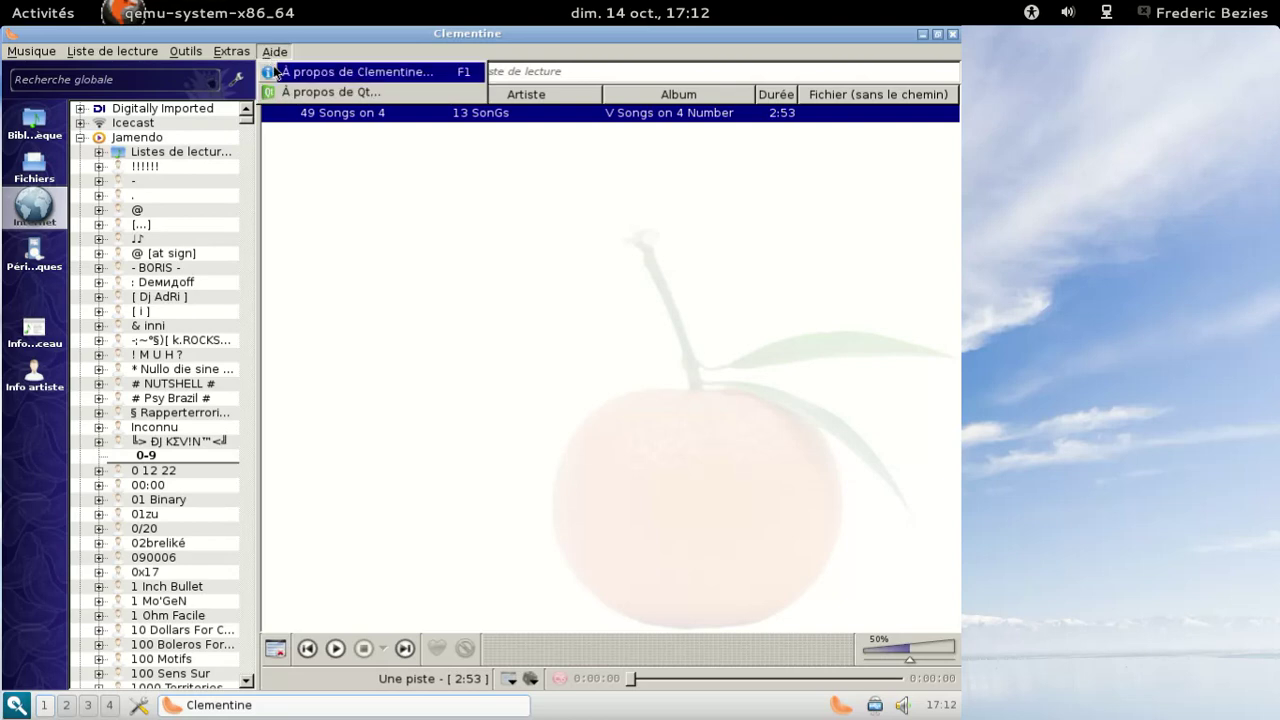
{"action": "left_click", "coordinate": [305, 93]}
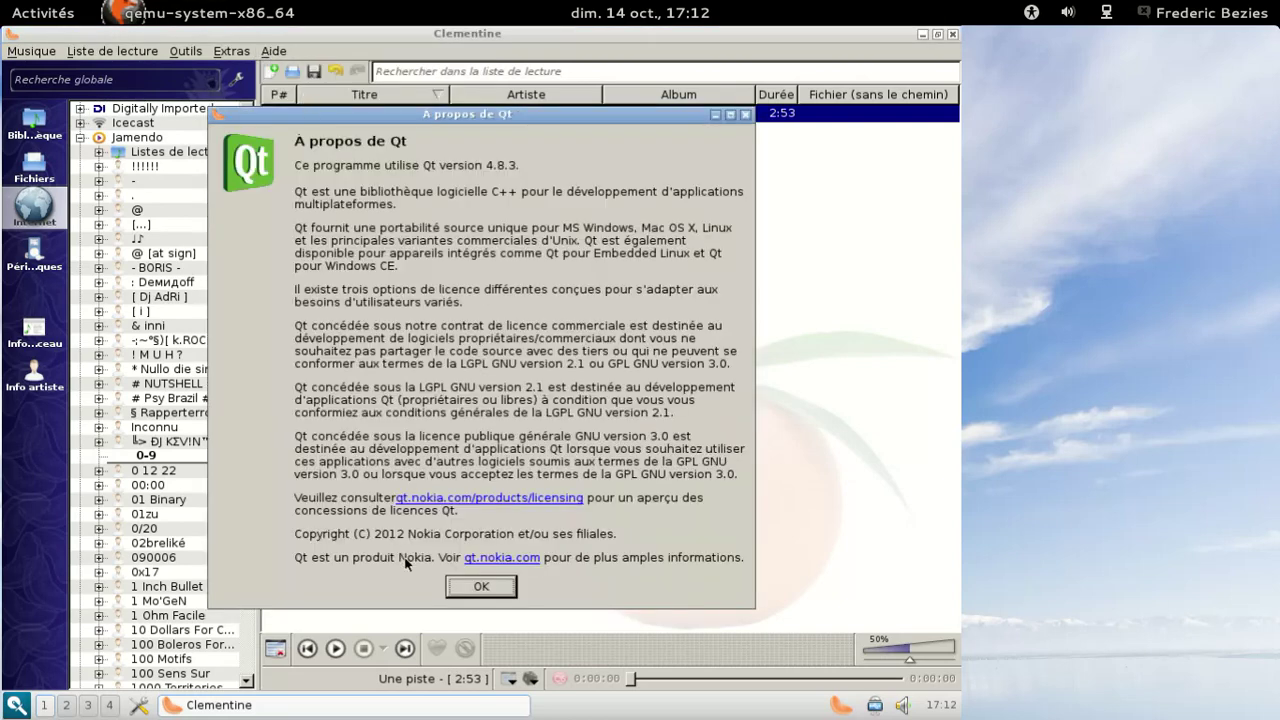
{"action": "left_click", "coordinate": [480, 586]}
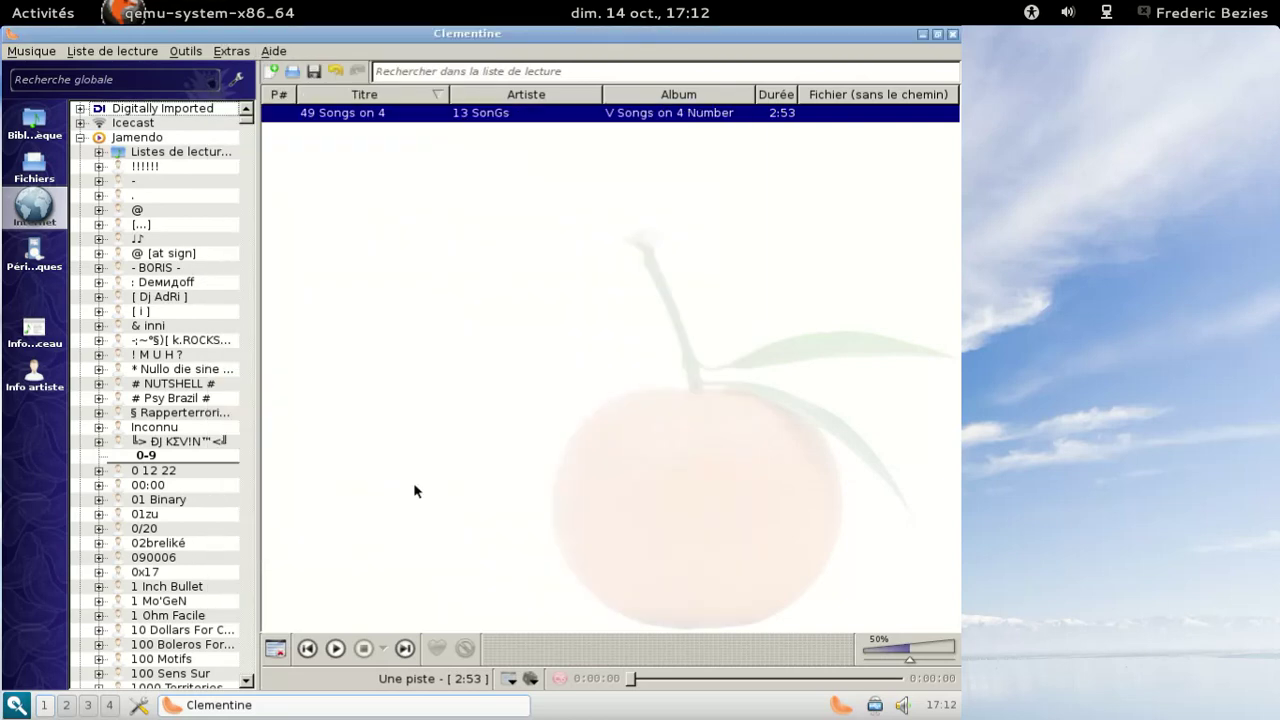
{"action": "left_click", "coordinate": [275, 51]}
{"action": "left_click", "coordinate": [293, 71]}
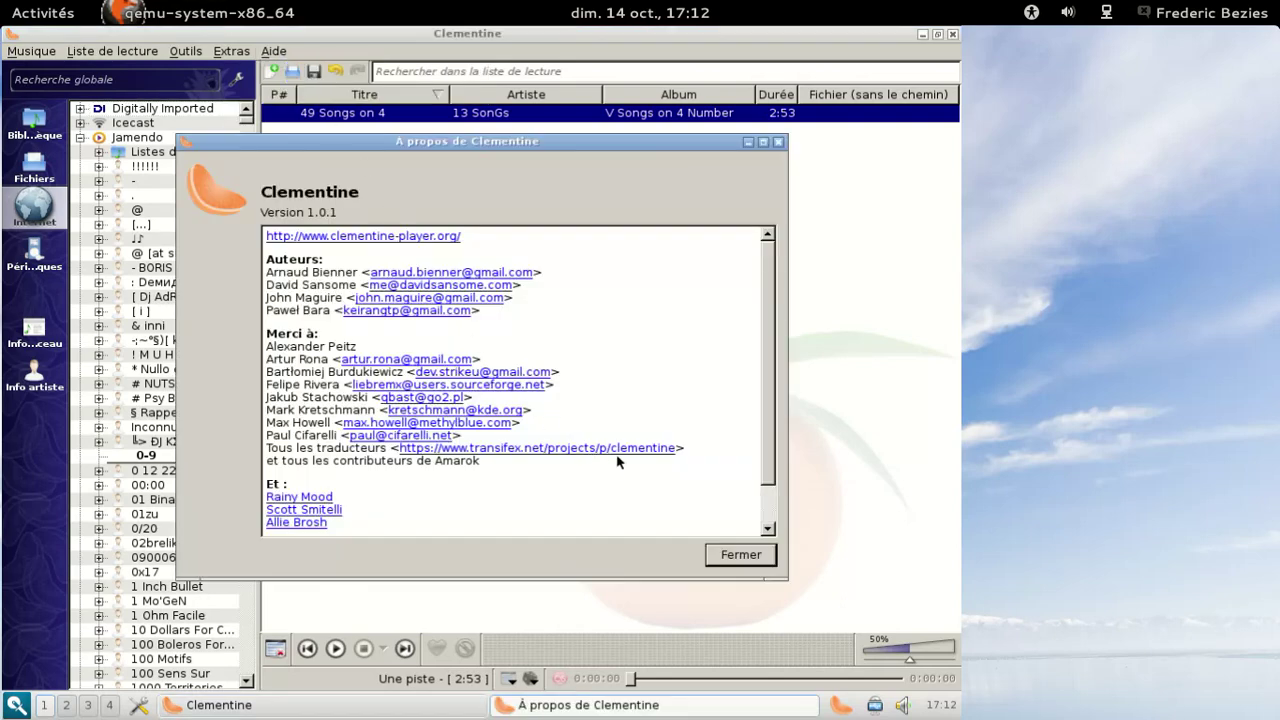
{"action": "scroll", "coordinate": [760, 440], "scroll_direction": "down", "scroll_amount": 2}
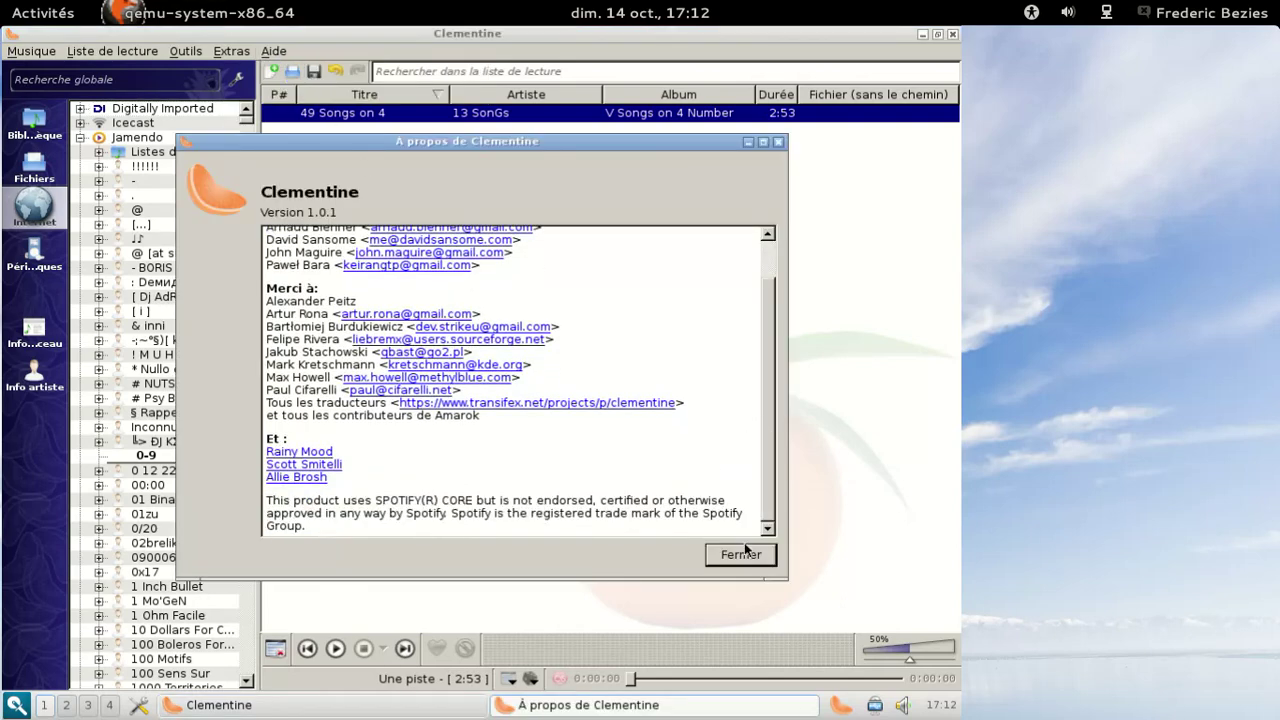
{"action": "left_click", "coordinate": [745, 550]}
- Add Agent Kritsek's Mystic Vibrations album to the playlist and play SpheresAway
{"action": "scroll", "coordinate": [251, 437], "scroll_direction": "down", "scroll_amount": 20}
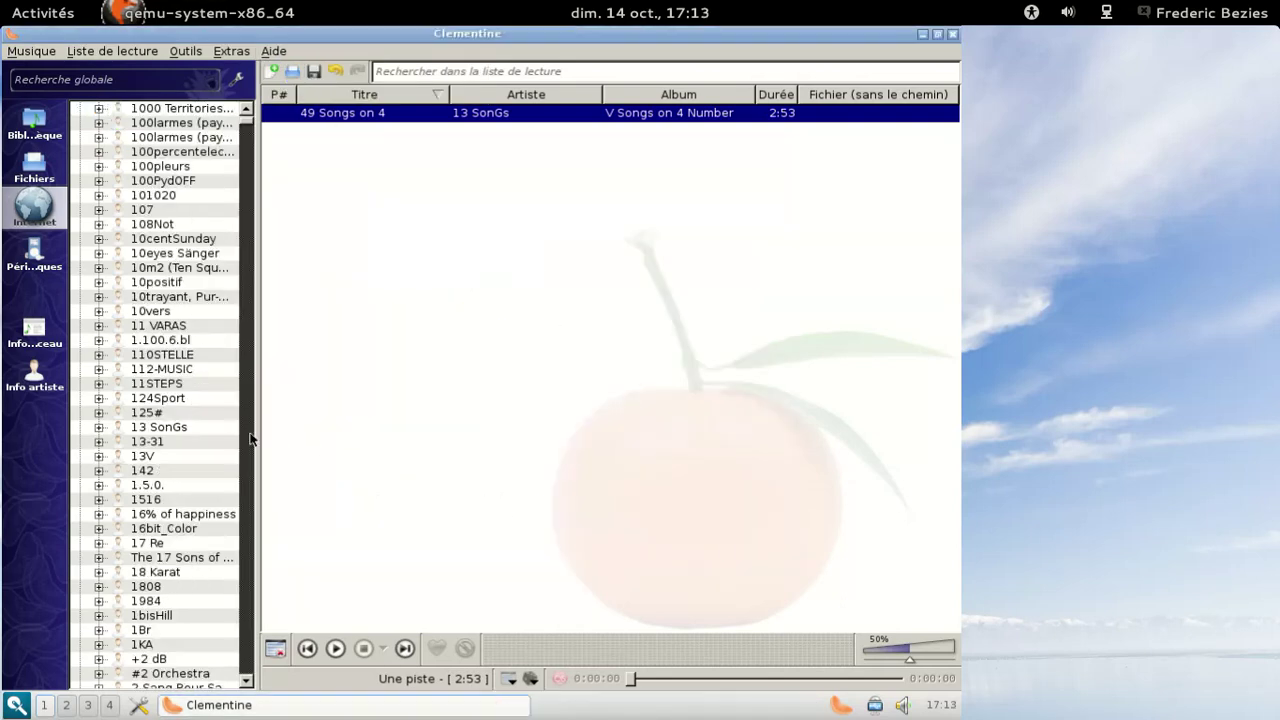
{"action": "scroll", "coordinate": [251, 437], "scroll_direction": "down", "scroll_amount": 20}
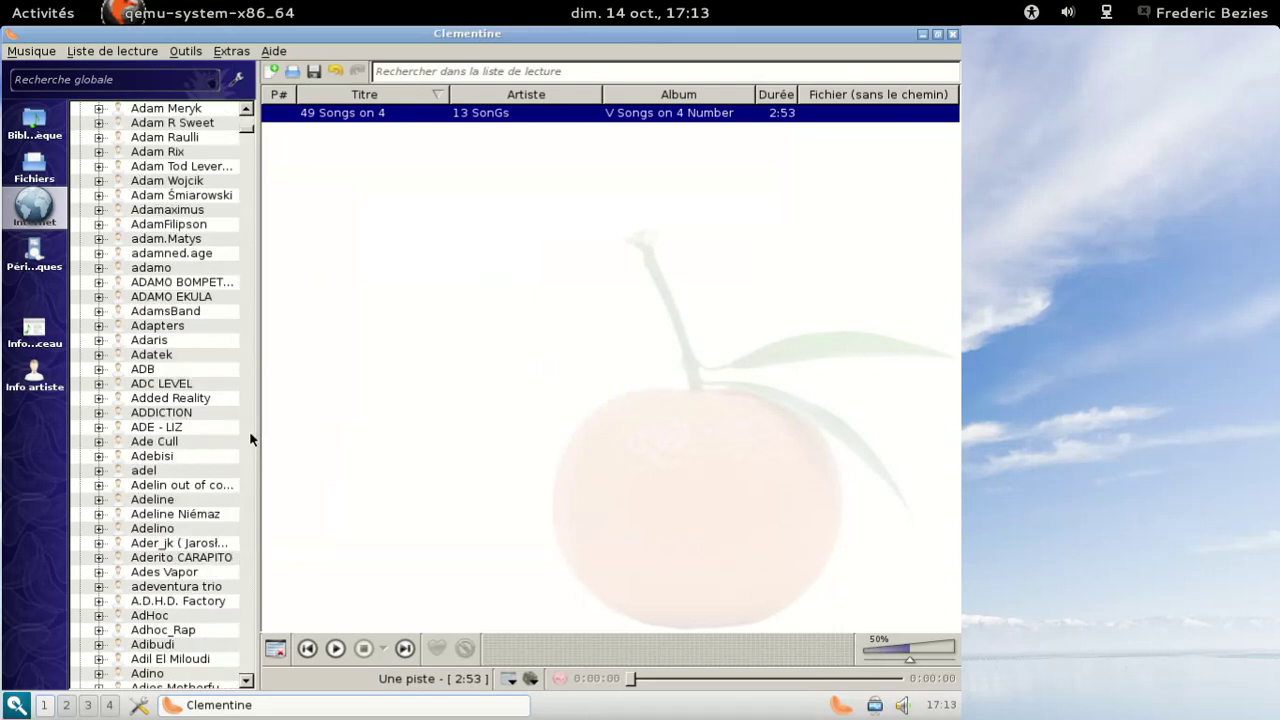
{"action": "double_click", "coordinate": [145, 441]}
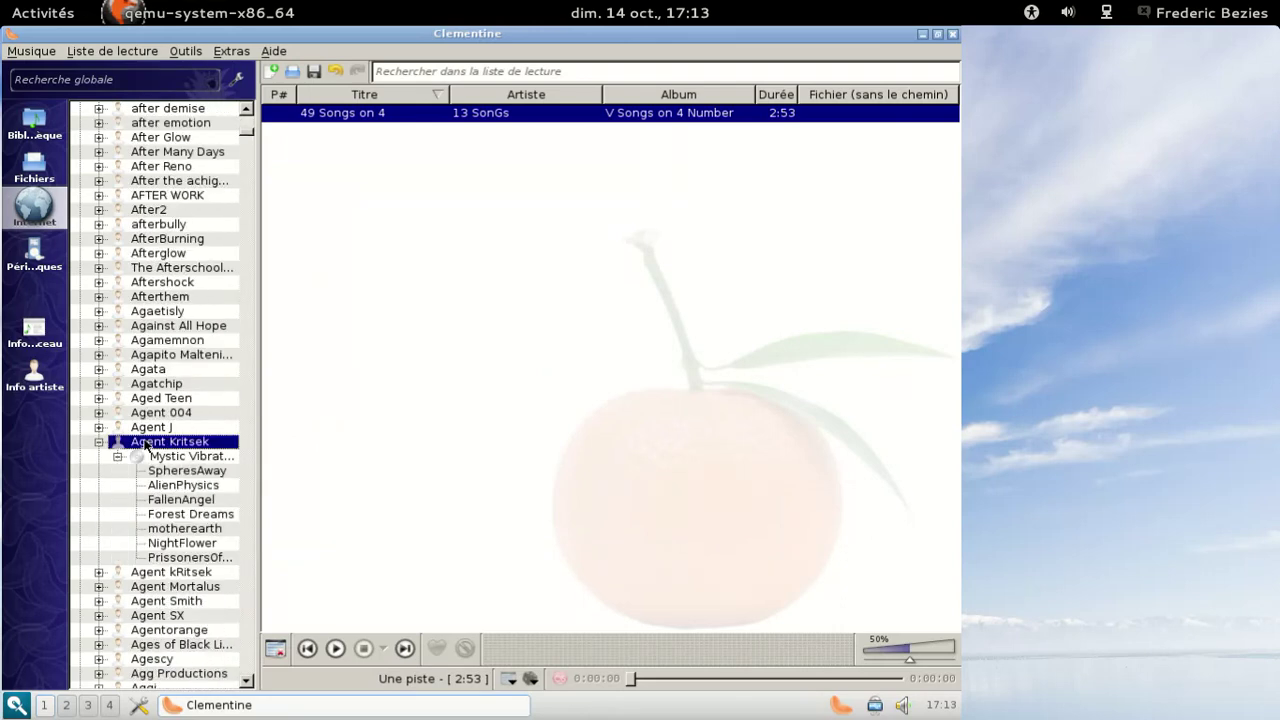
{"action": "double_click", "coordinate": [194, 472]}
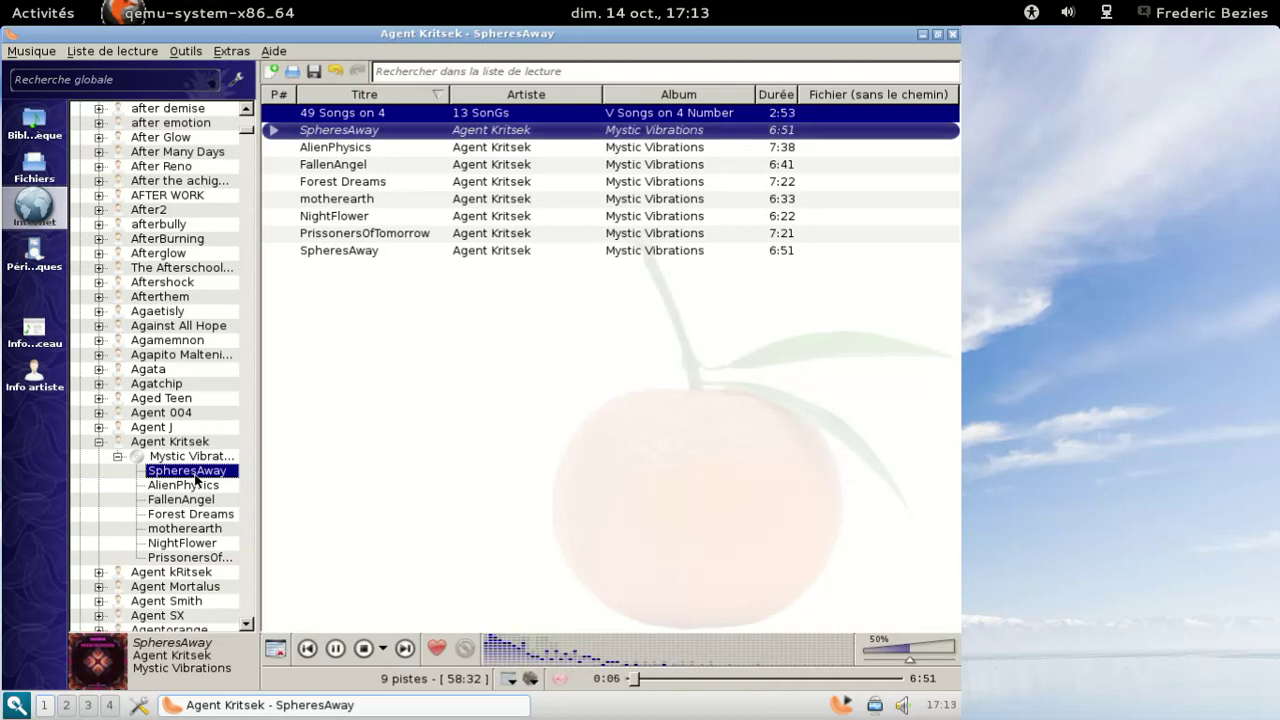
- Minimize Clementine and open the Razor-qt Configuration Center
{"action": "left_click", "coordinate": [920, 34]}
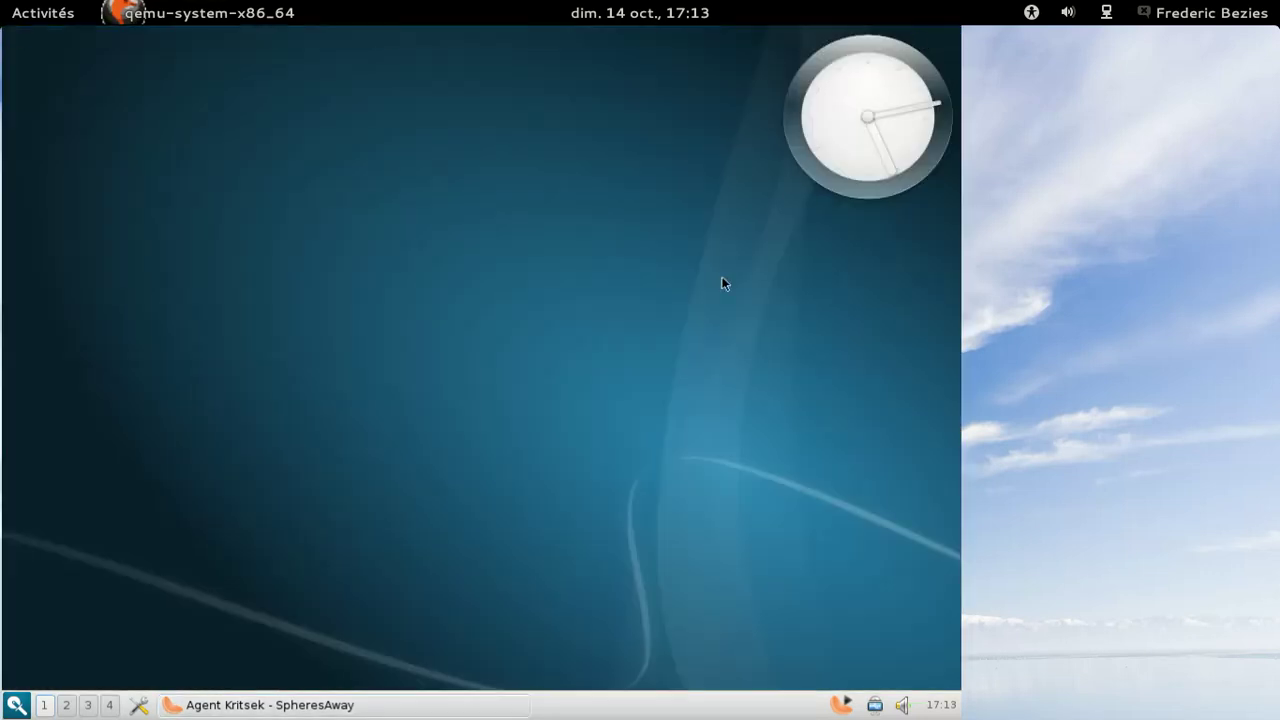
{"action": "left_click", "coordinate": [15, 705]}
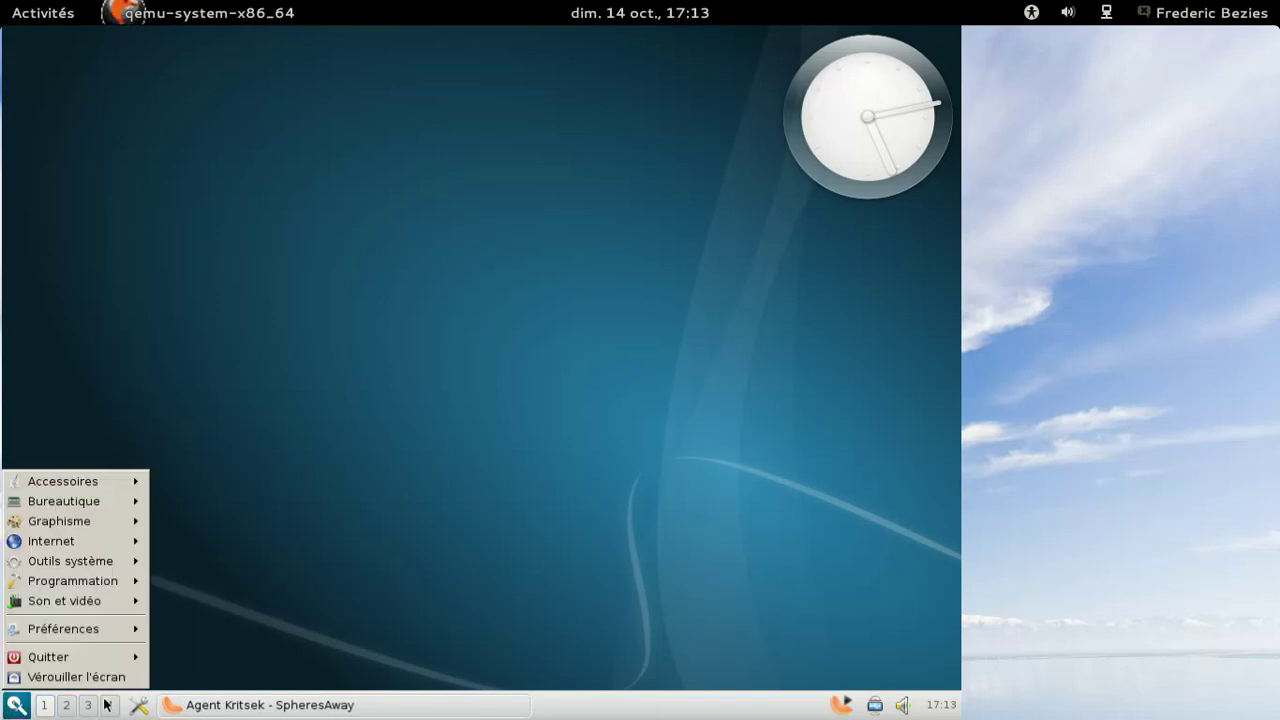
{"action": "left_click", "coordinate": [143, 707]}
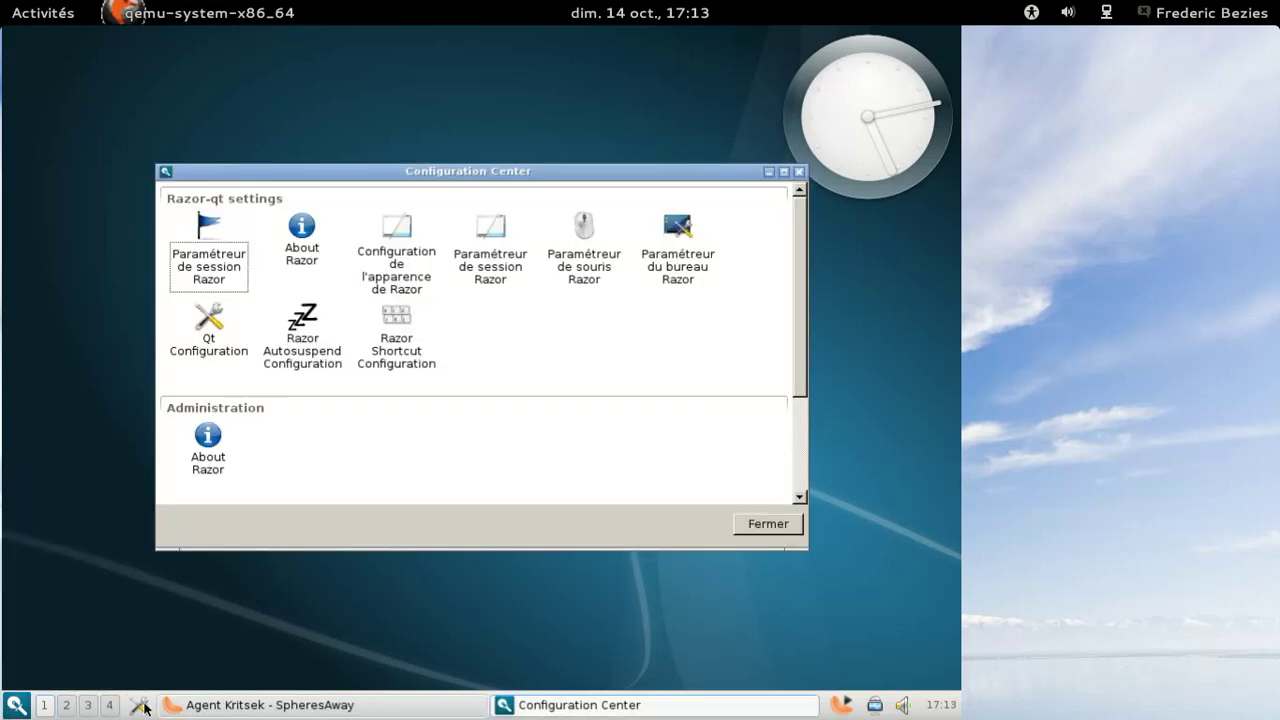
- Browse the session default applications, autostart and environment pages, then open appearance settings
{"action": "double_click", "coordinate": [238, 268]}
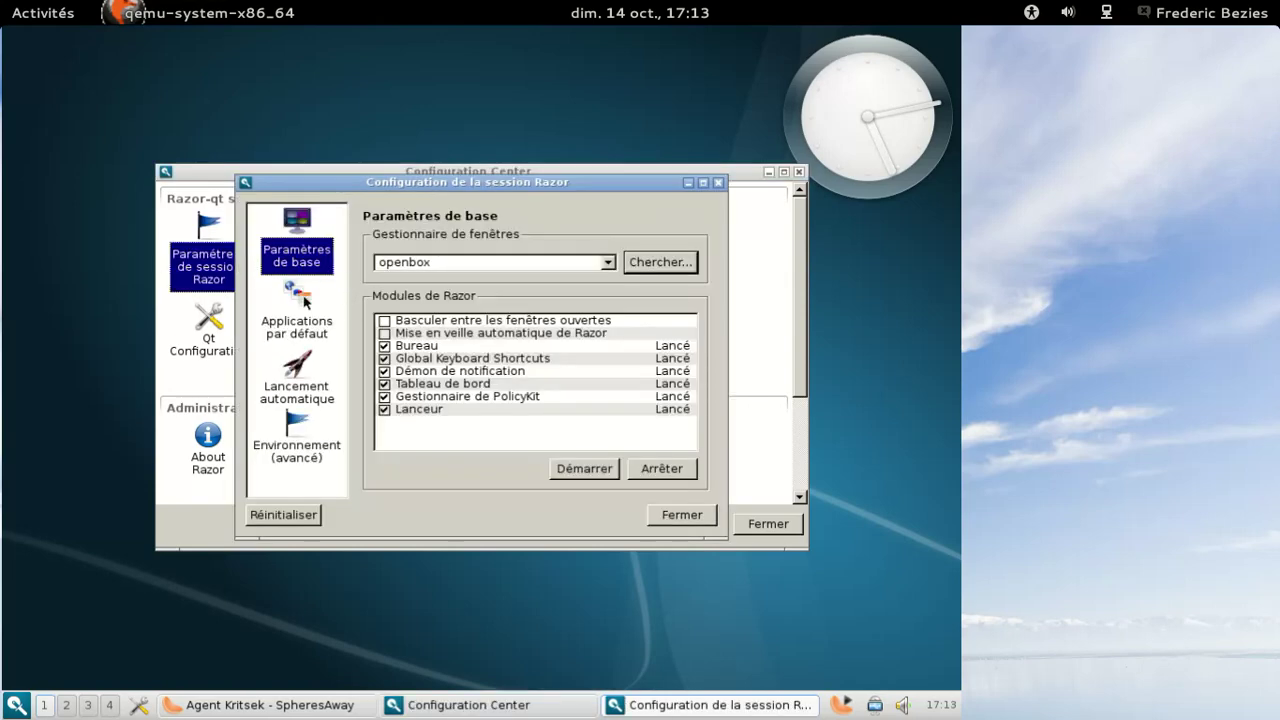
{"action": "left_click", "coordinate": [306, 302]}
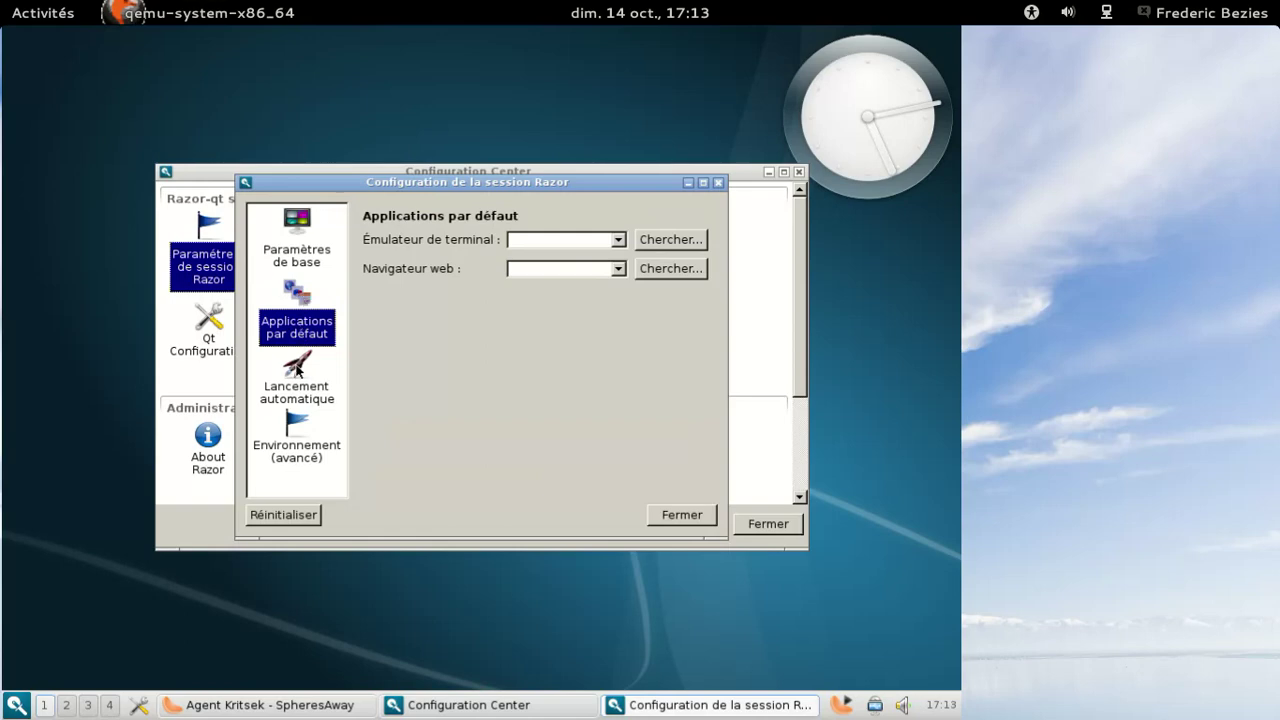
{"action": "left_click", "coordinate": [297, 372]}
{"action": "left_click", "coordinate": [295, 447]}
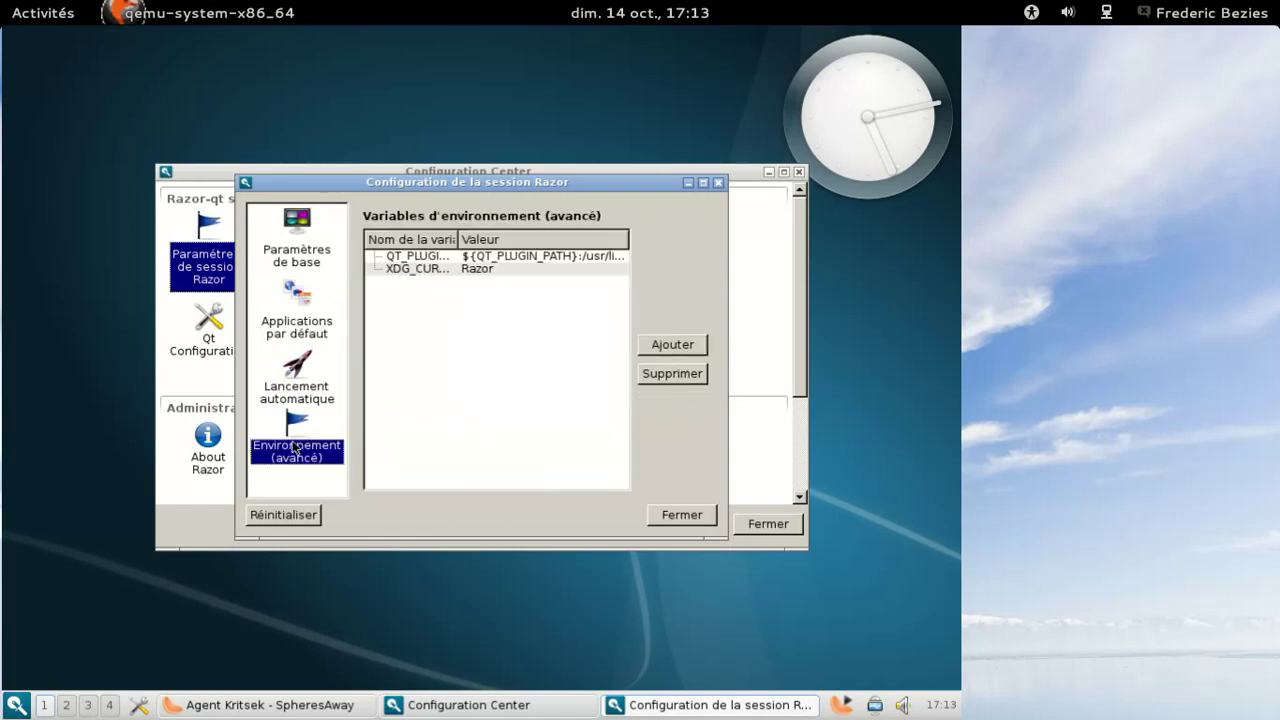
{"action": "left_click", "coordinate": [712, 516]}
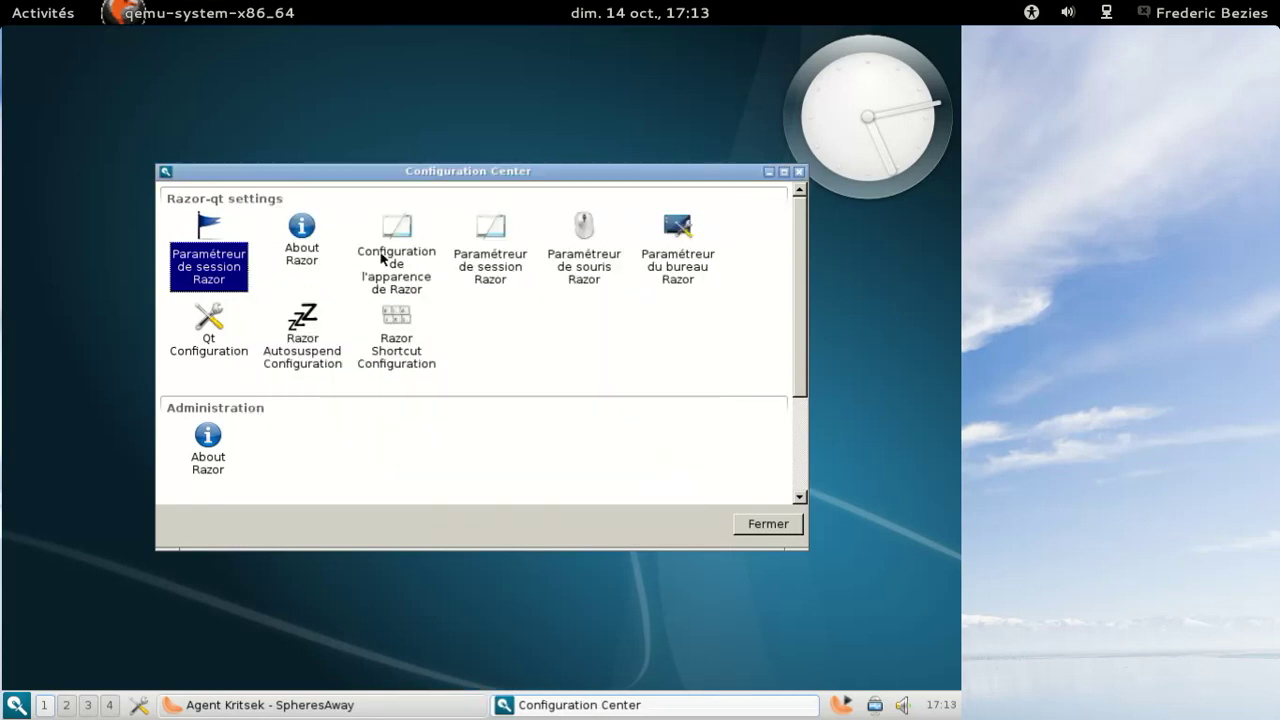
{"action": "double_click", "coordinate": [381, 259]}
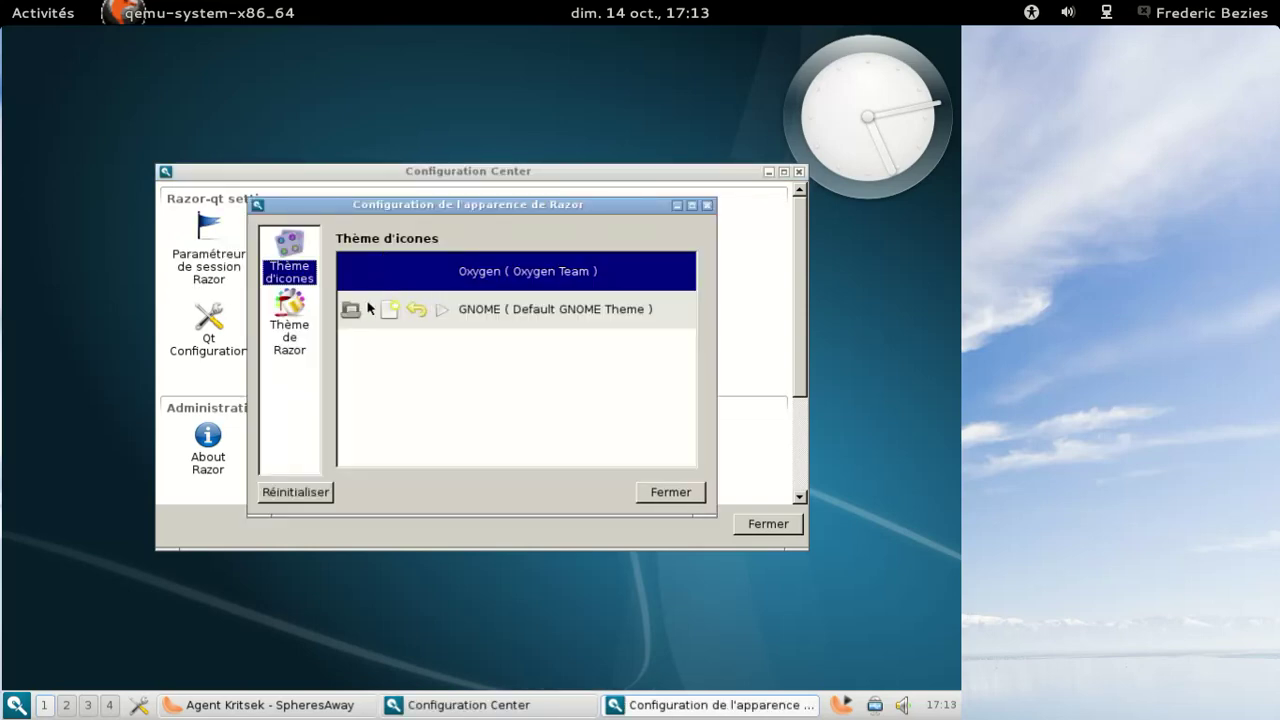
- Try the green, ambiance and a-mego Razor themes, keep green, and close
{"action": "left_click", "coordinate": [282, 310]}
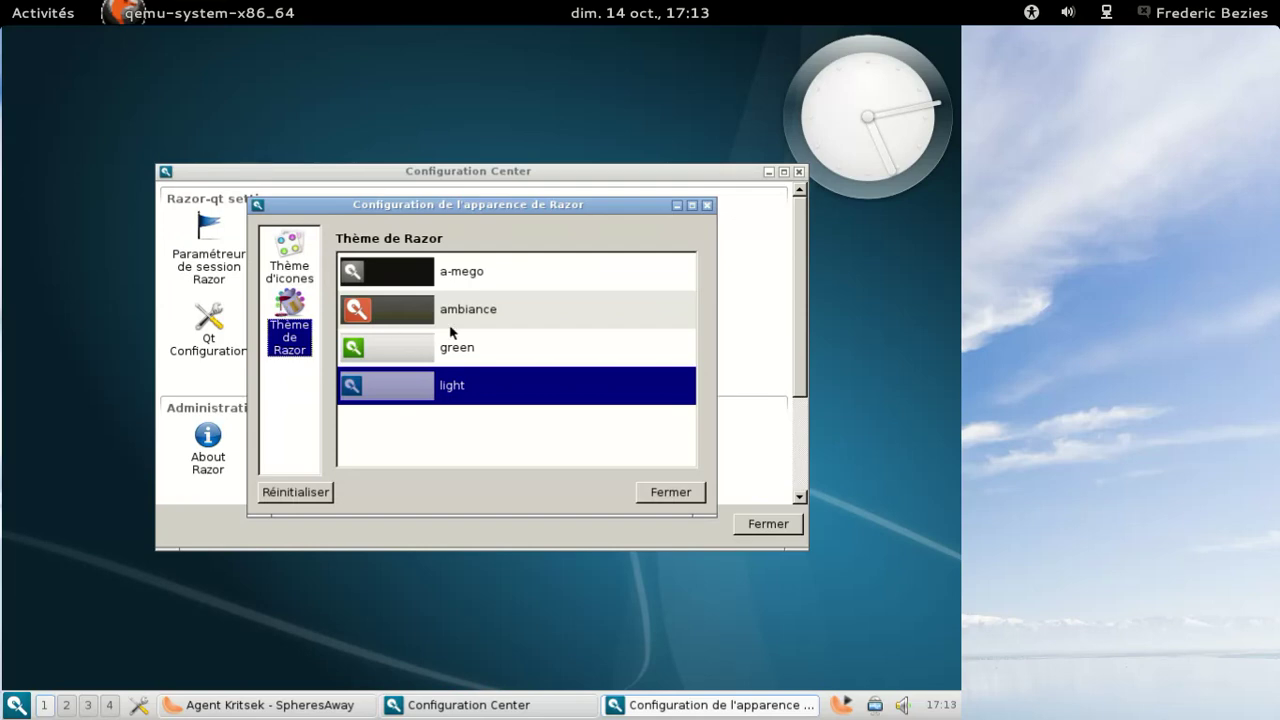
{"action": "left_click", "coordinate": [485, 347]}
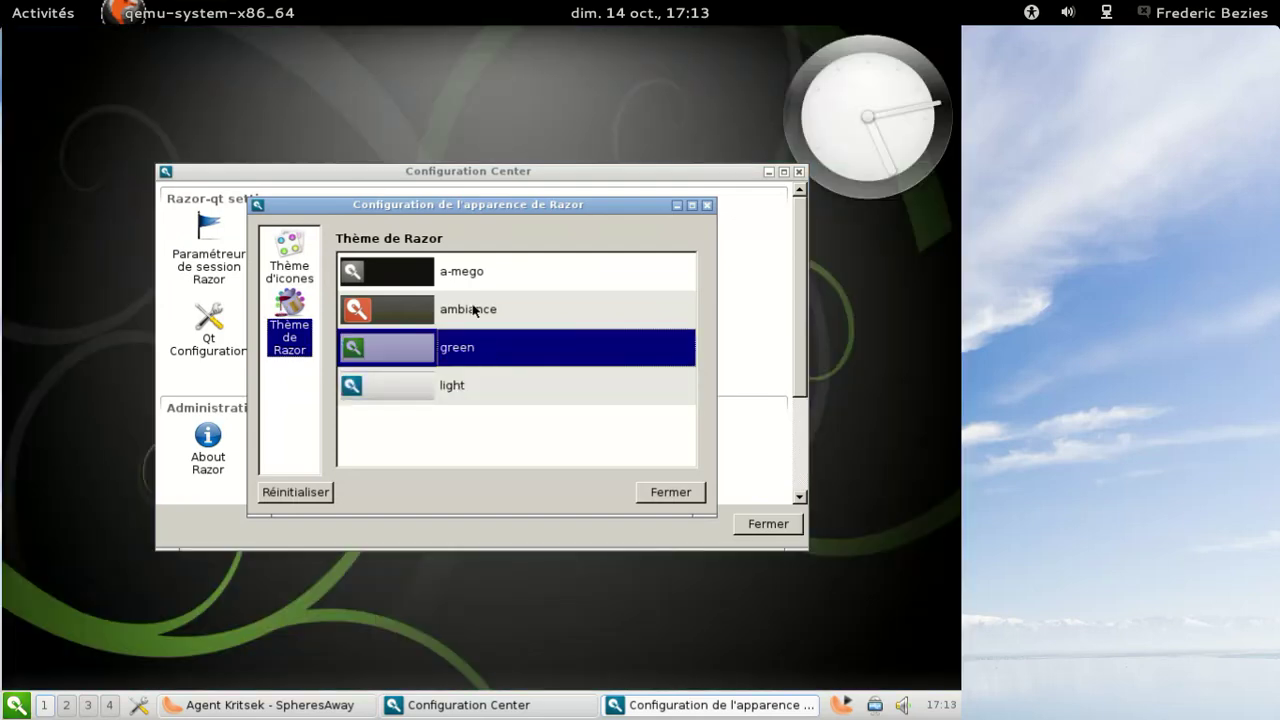
{"action": "left_click", "coordinate": [474, 311]}
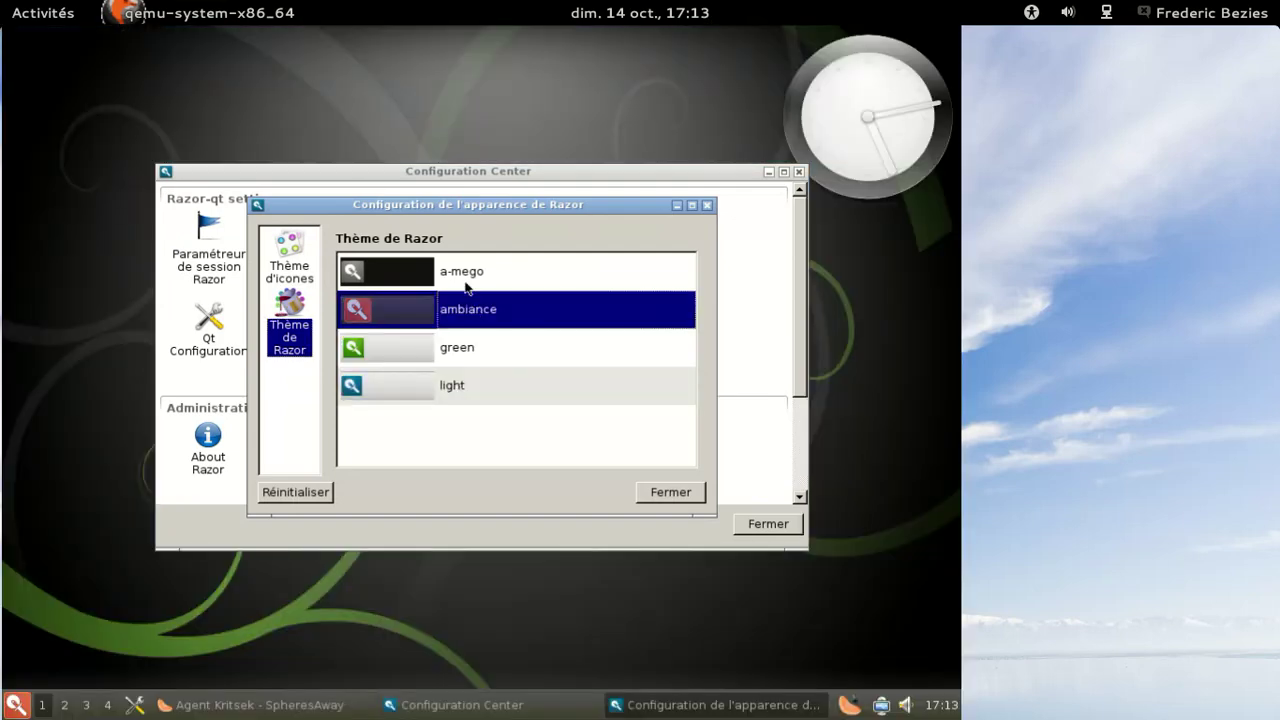
{"action": "left_click", "coordinate": [467, 276]}
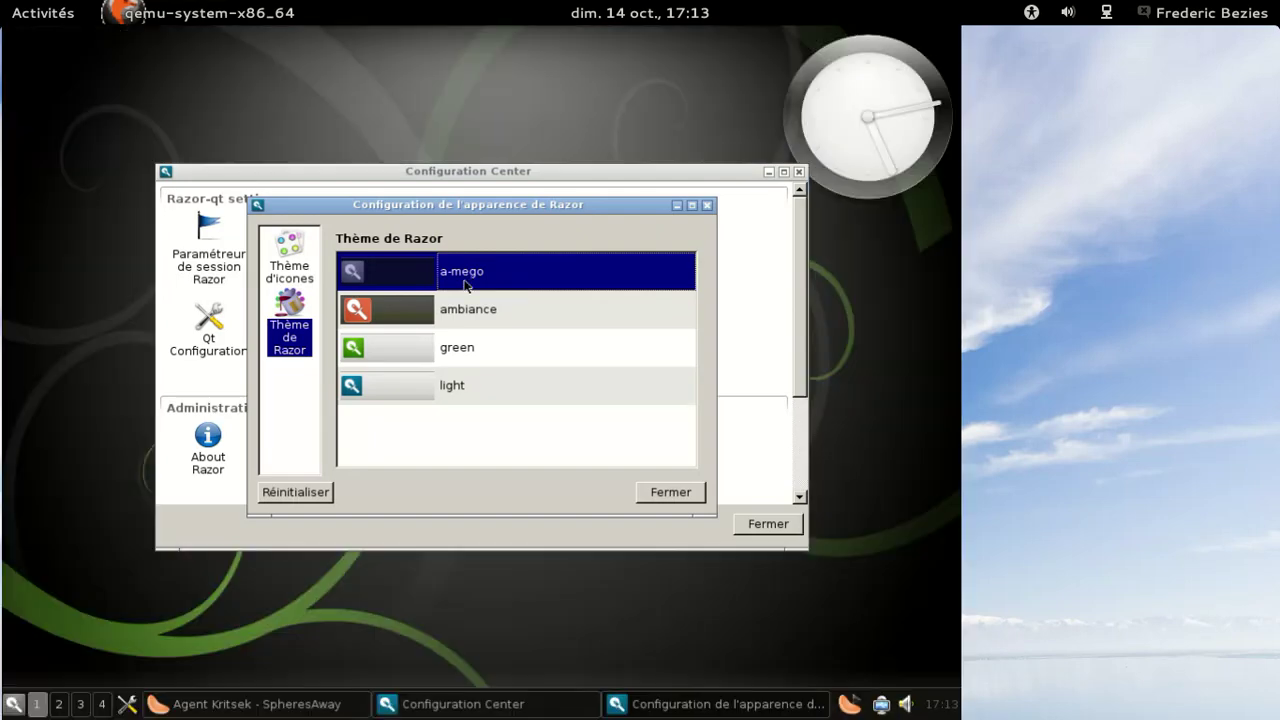
{"action": "left_click", "coordinate": [447, 348]}
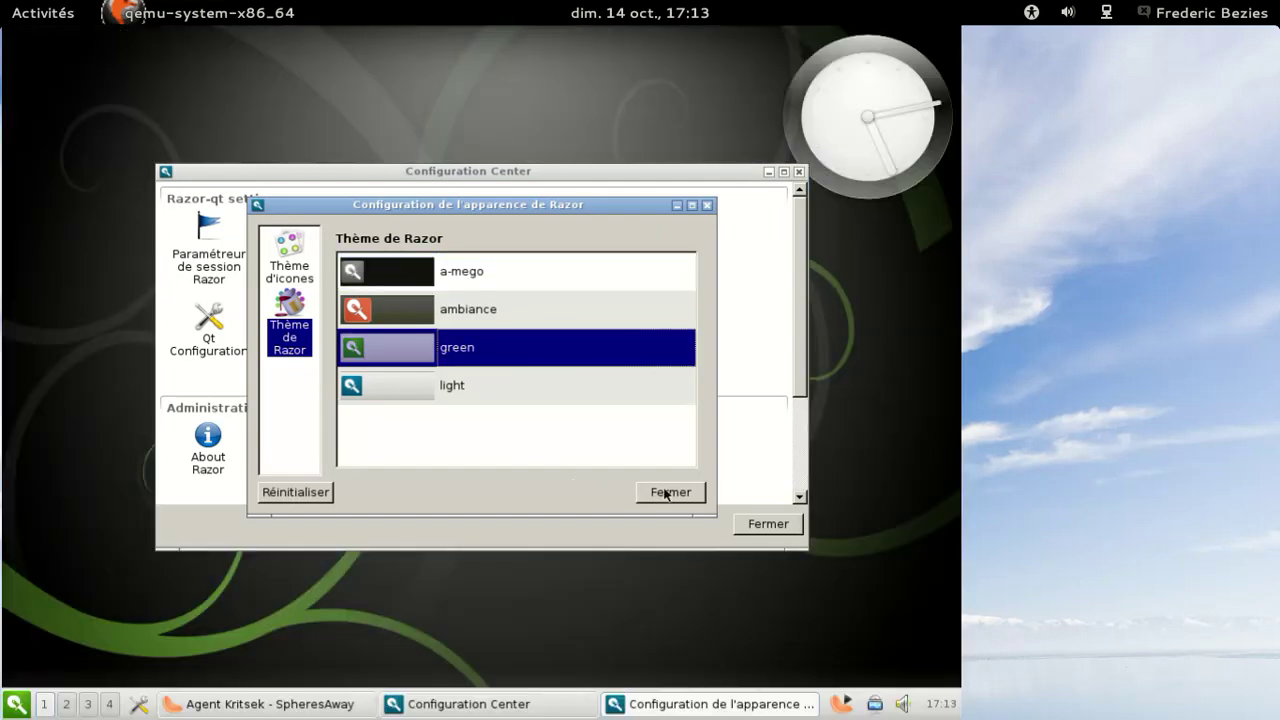
{"action": "left_click", "coordinate": [667, 494]}
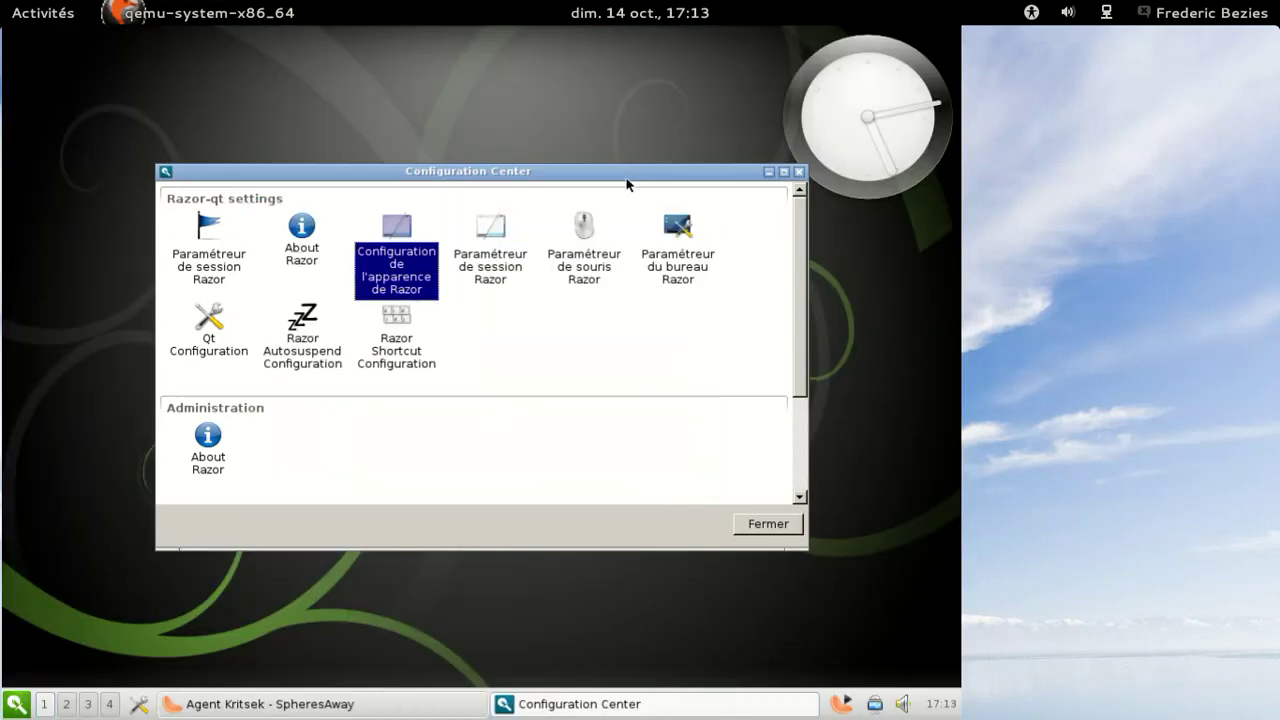
- Move the Configuration Center up-left and look at the notification settings
{"action": "left_click_drag", "start_coordinate": [627, 184], "coordinate": [590, 131]}
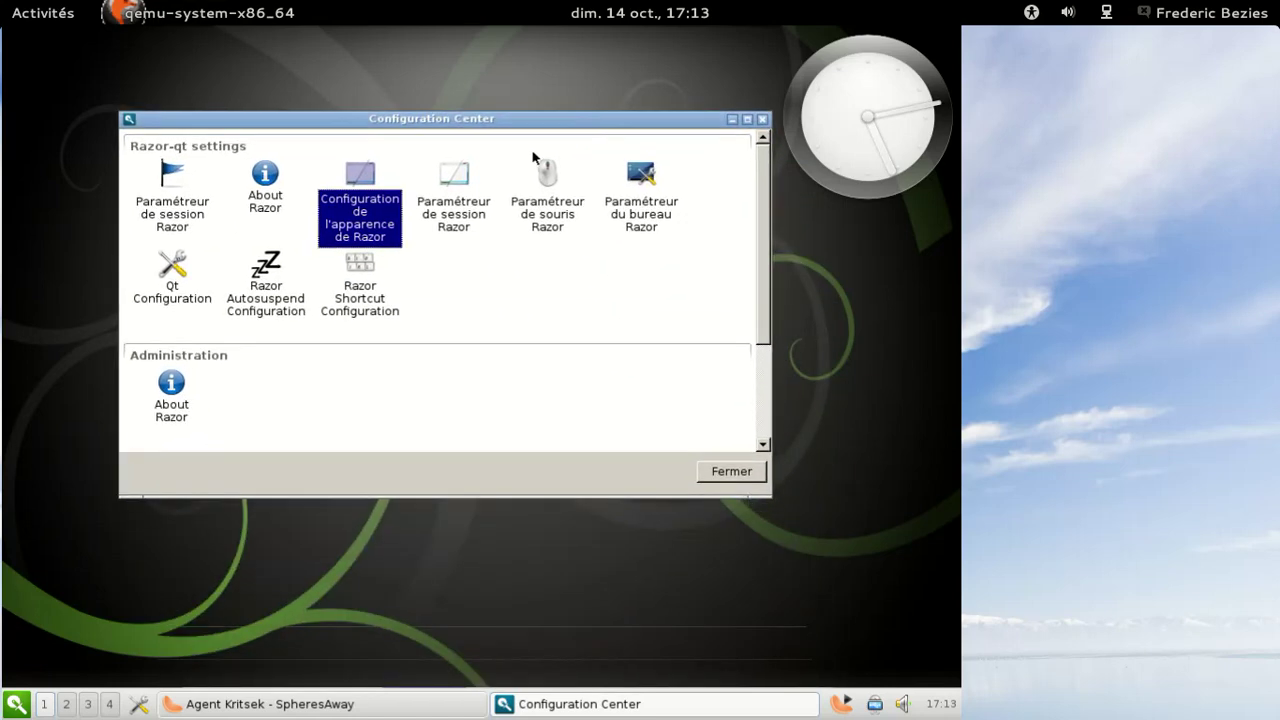
{"action": "double_click", "coordinate": [455, 209]}
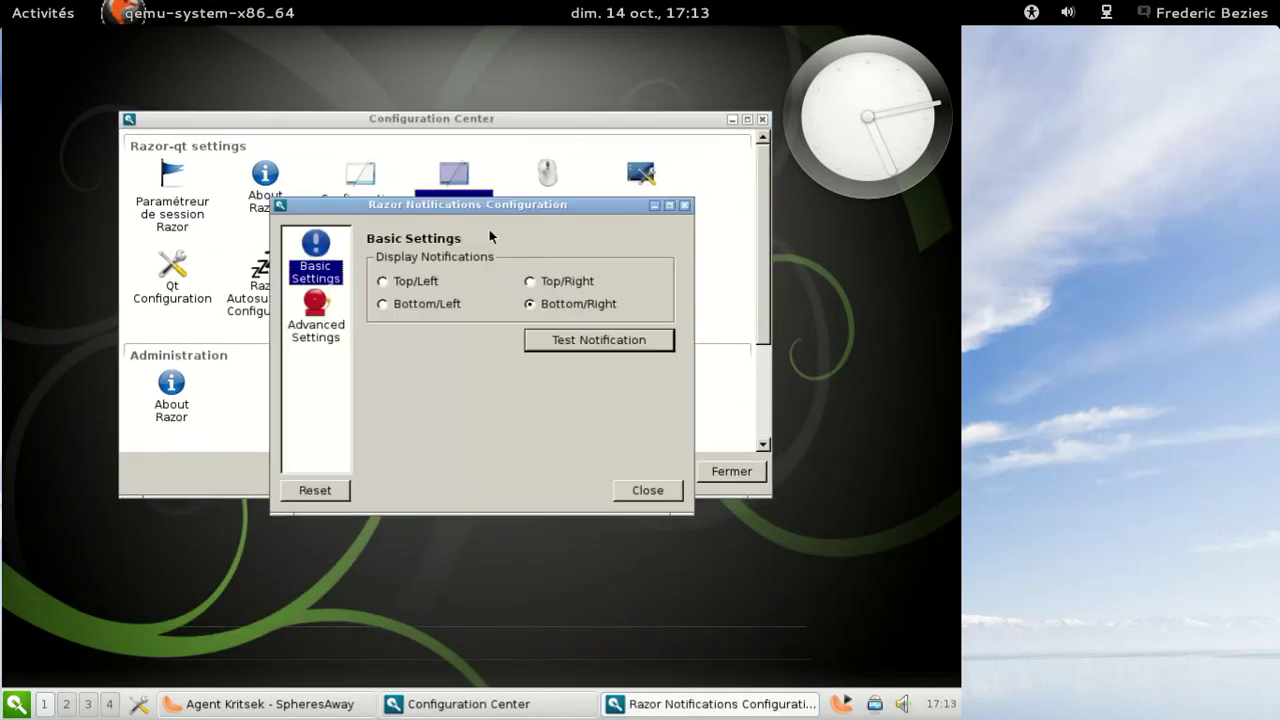
{"action": "left_click", "coordinate": [685, 205]}
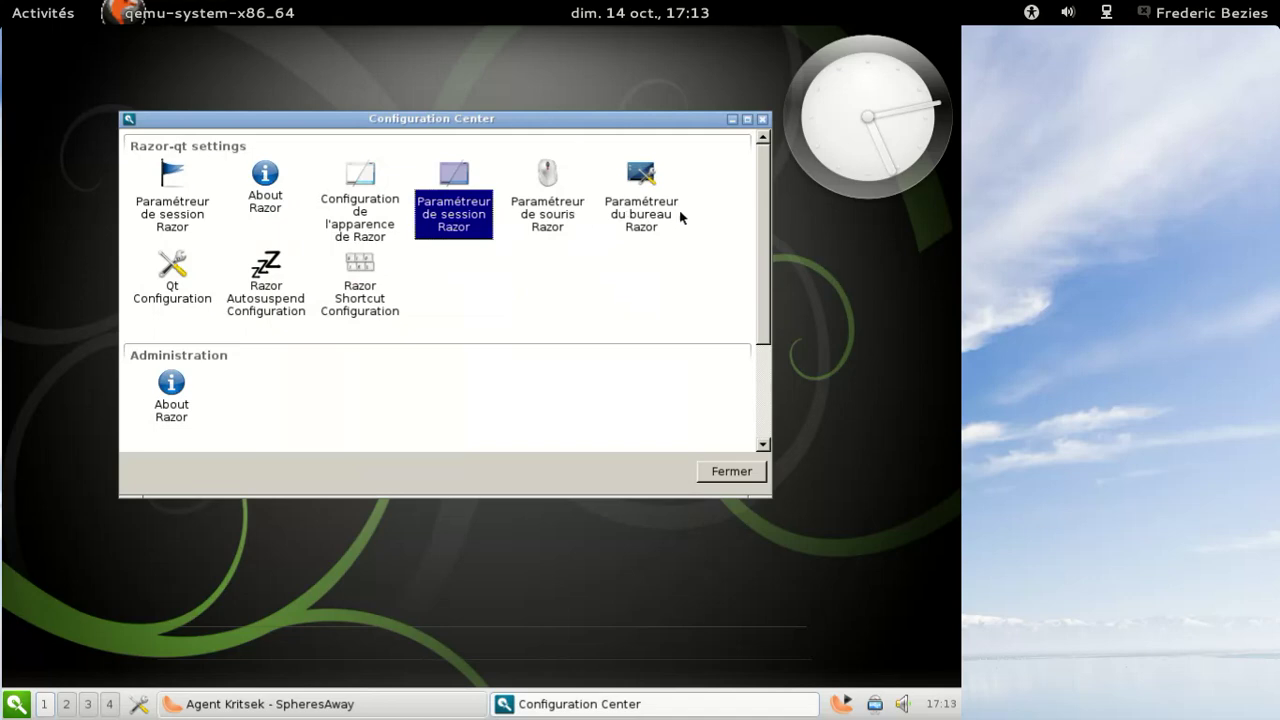
- Browse the desktop menu and native desktop pages, then close desktop settings and Configuration Center
{"action": "double_click", "coordinate": [656, 213]}
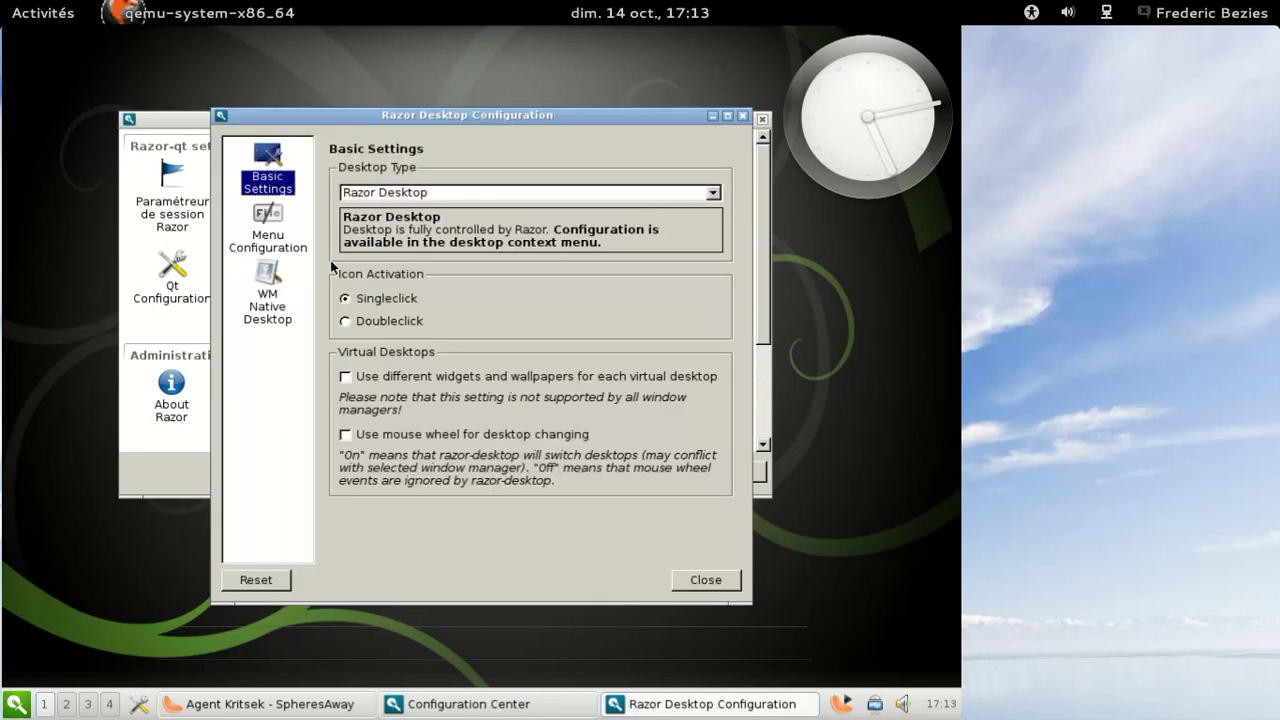
{"action": "left_click", "coordinate": [292, 242]}
{"action": "left_click", "coordinate": [287, 280]}
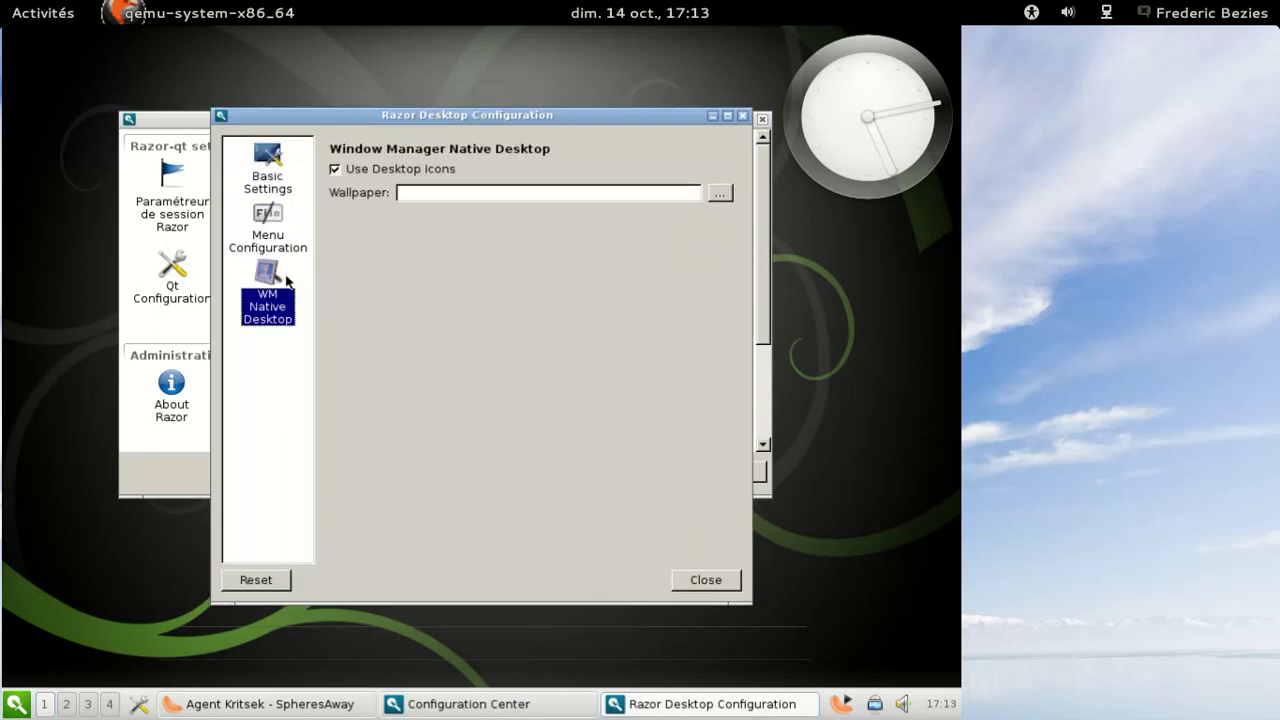
{"action": "left_click", "coordinate": [273, 168]}
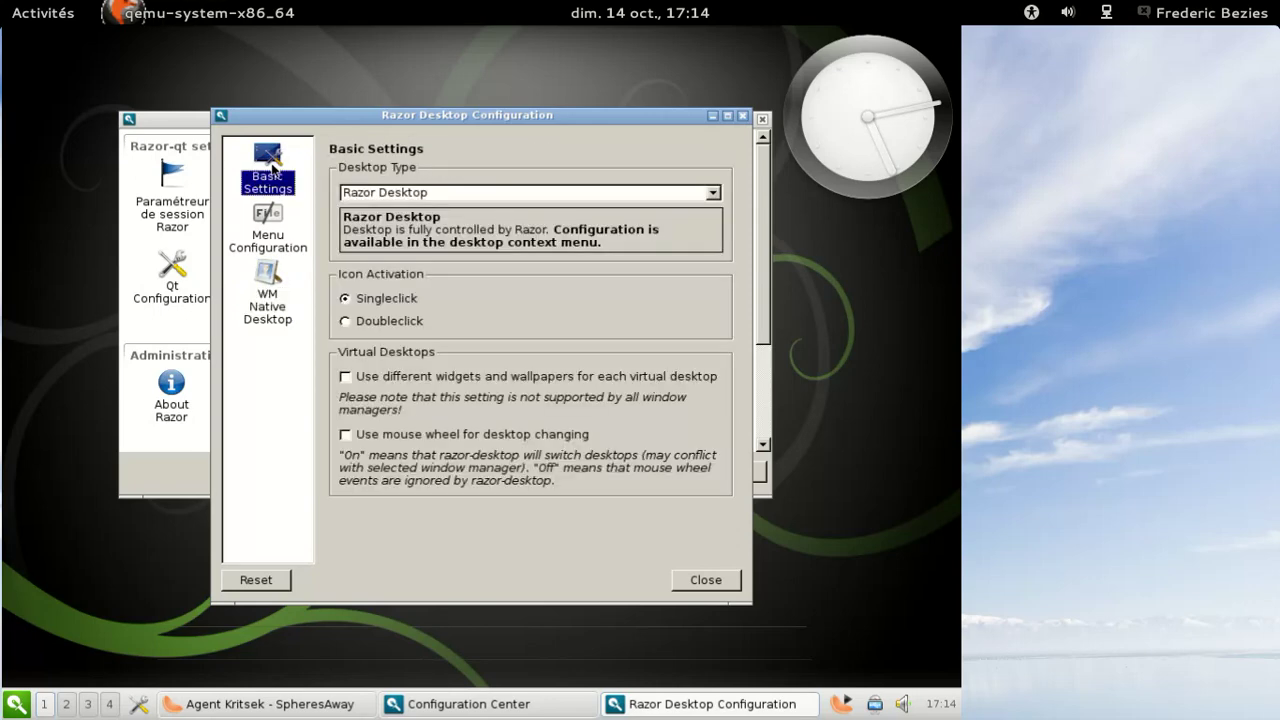
{"action": "left_click", "coordinate": [710, 582]}
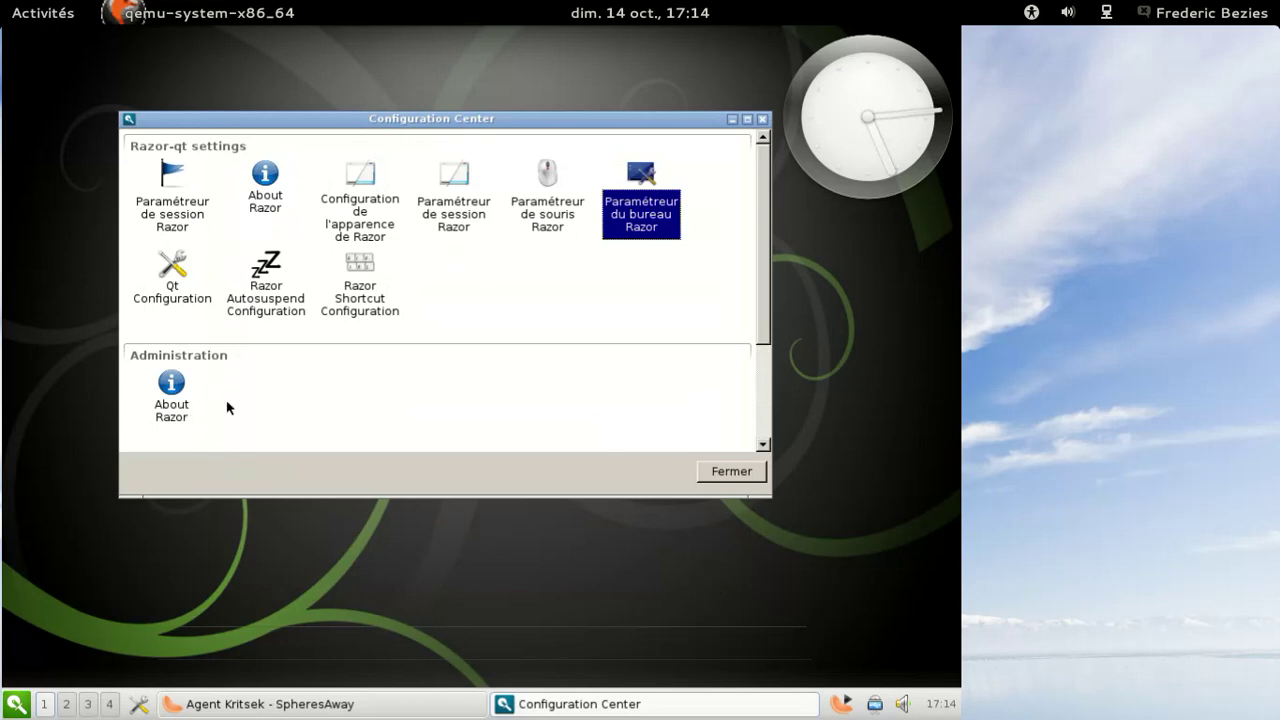
{"action": "left_click", "coordinate": [752, 474]}
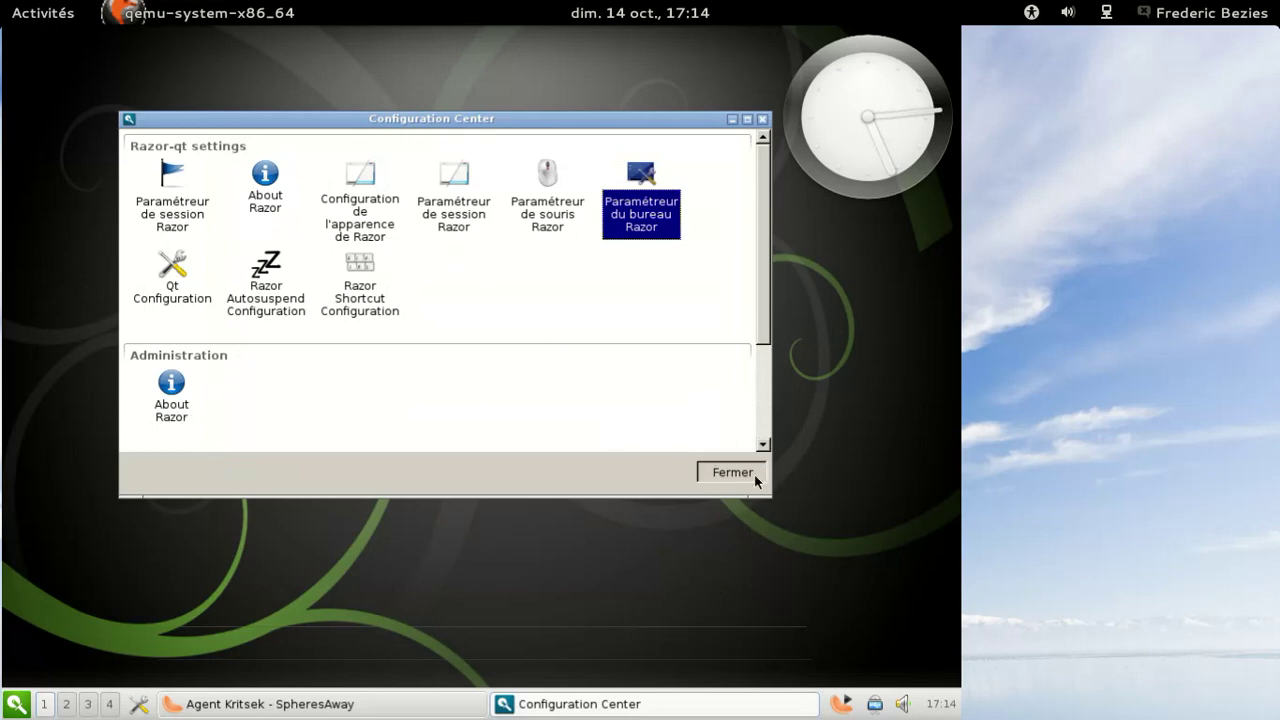
- Launch LibreOffice from the application menu
{"action": "left_click", "coordinate": [12, 703]}
{"action": "mouse_move", "coordinate": [108, 505]}
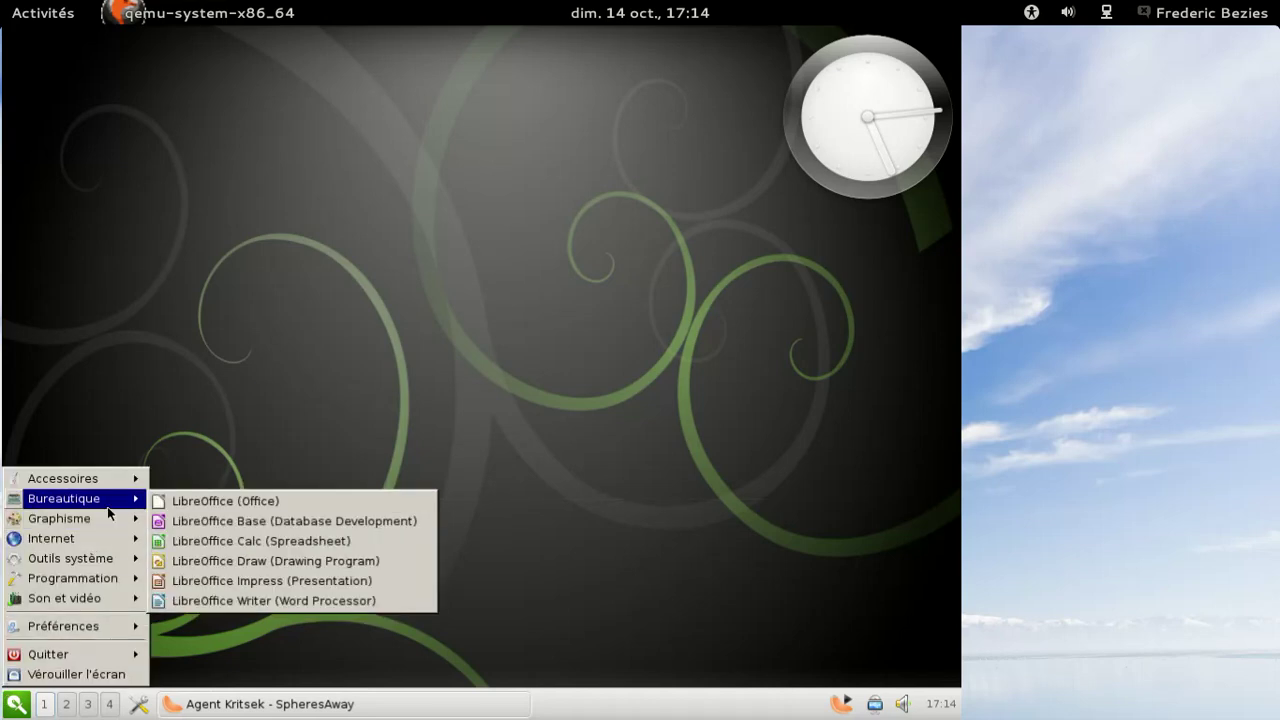
{"action": "left_click", "coordinate": [196, 508]}
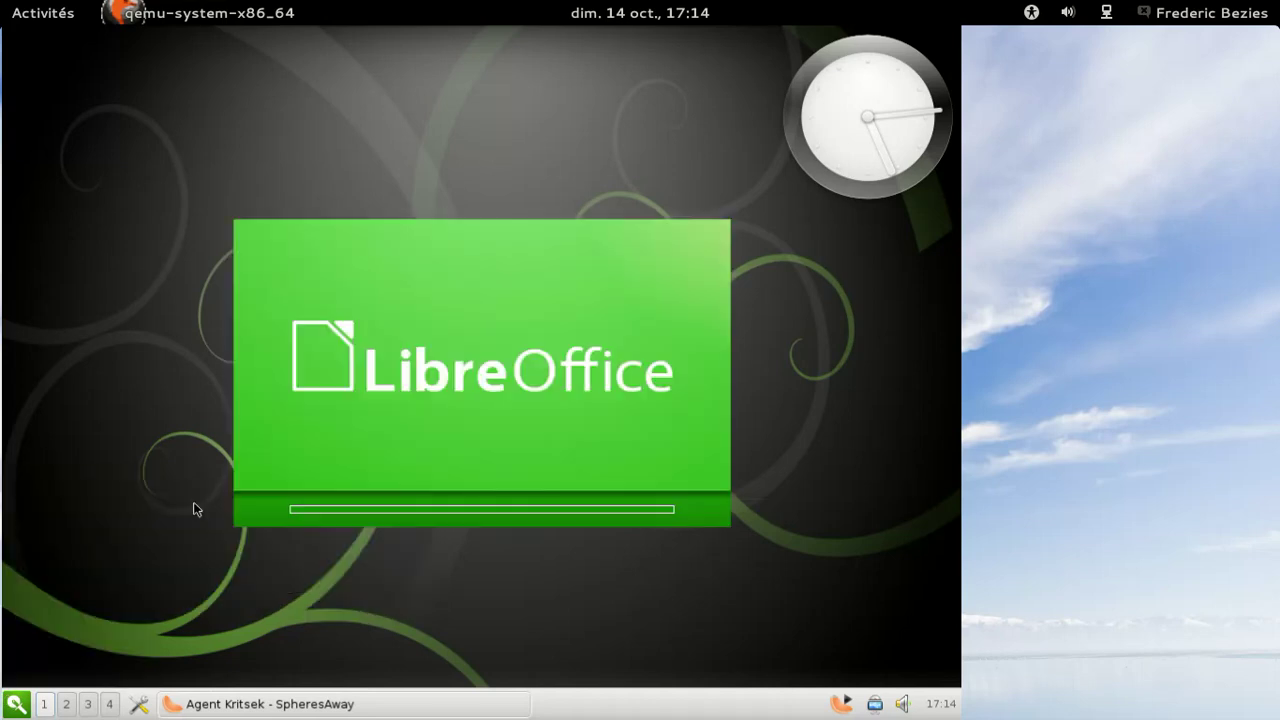
- Launch Rekonq (Navigateur web) from the Internet menu
{"action": "left_click", "coordinate": [15, 702]}
{"action": "mouse_move", "coordinate": [113, 498]}
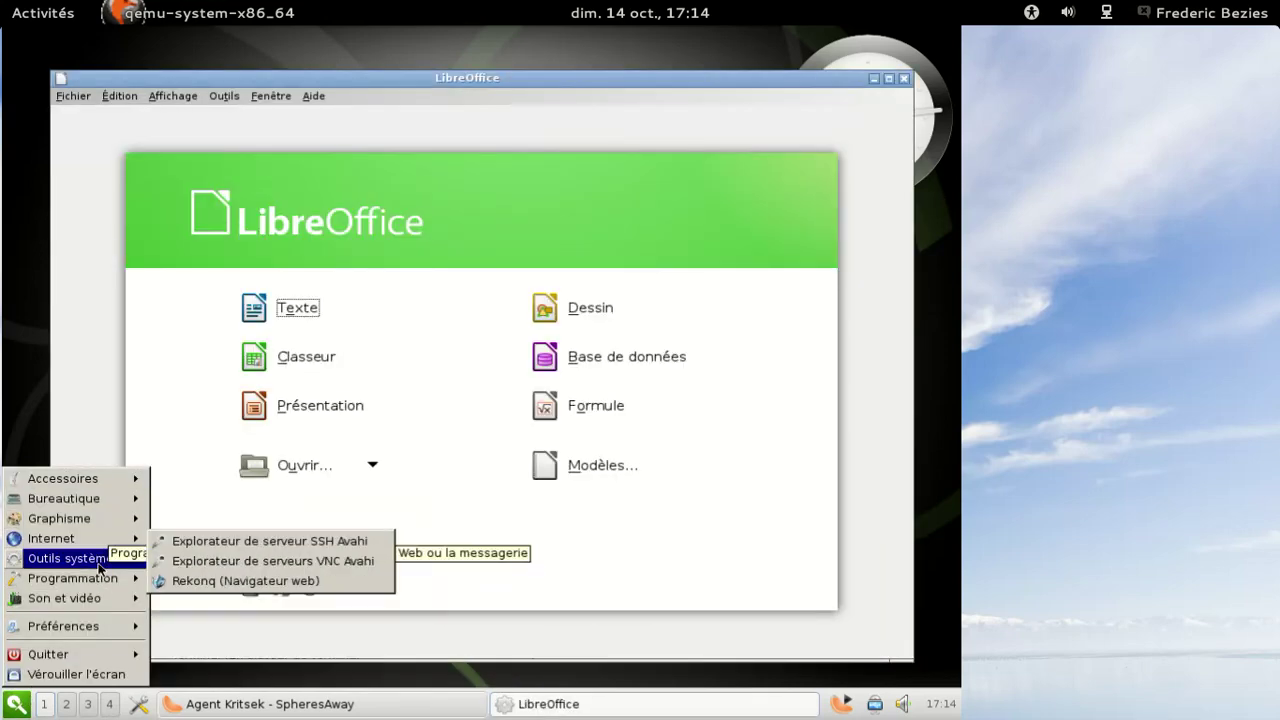
{"action": "mouse_move", "coordinate": [104, 522]}
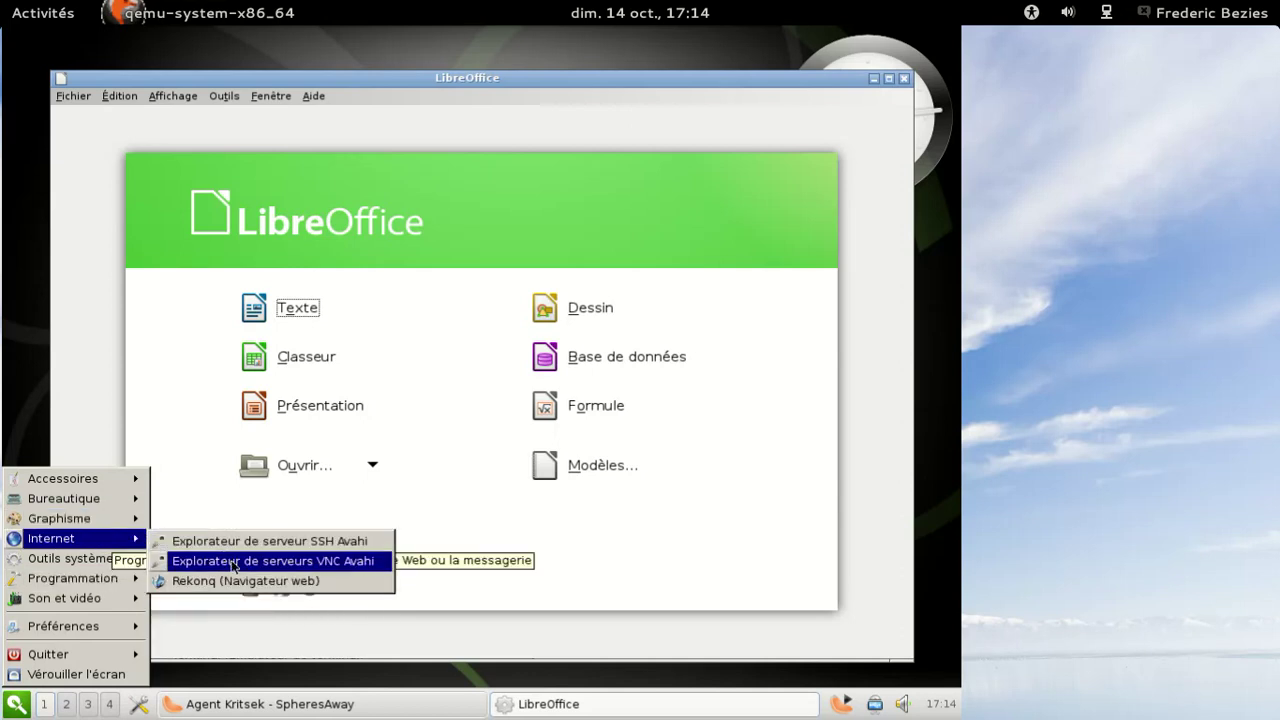
{"action": "left_click", "coordinate": [233, 585]}
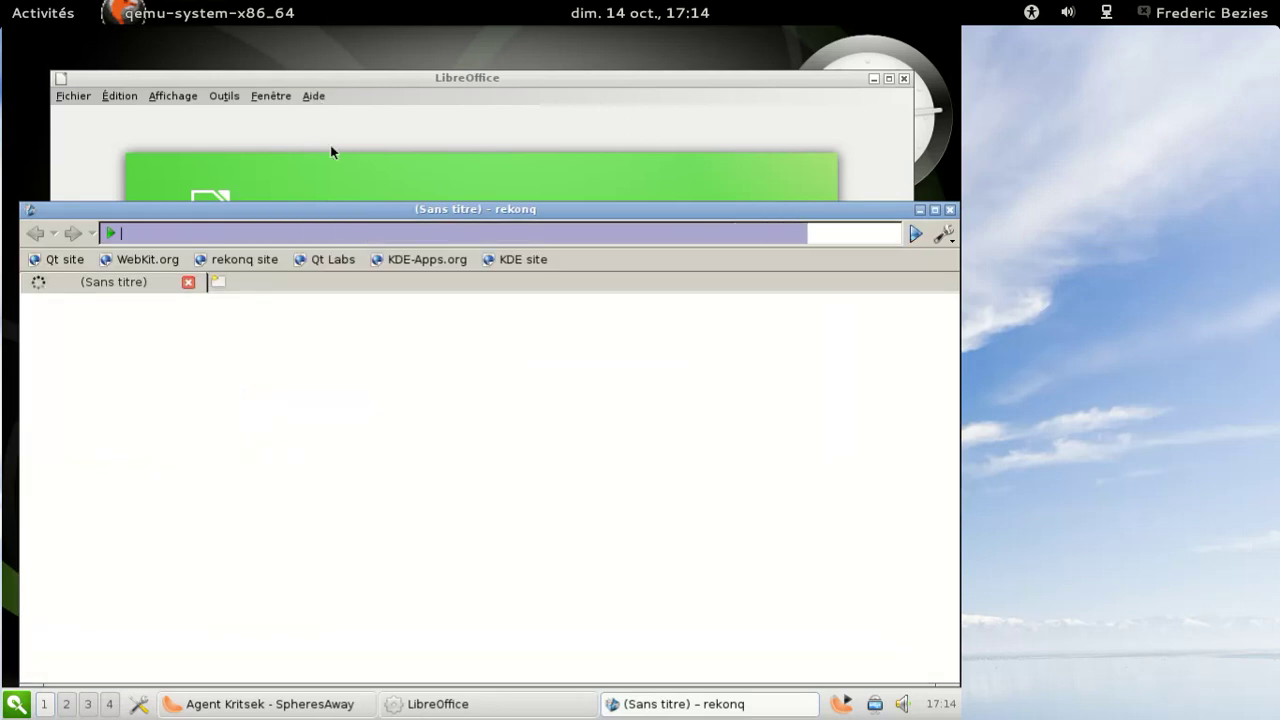
- Move rekonq up over LibreOffice and view its version 1.2 About dialog
{"action": "left_click_drag", "start_coordinate": [406, 210], "coordinate": [393, 94]}
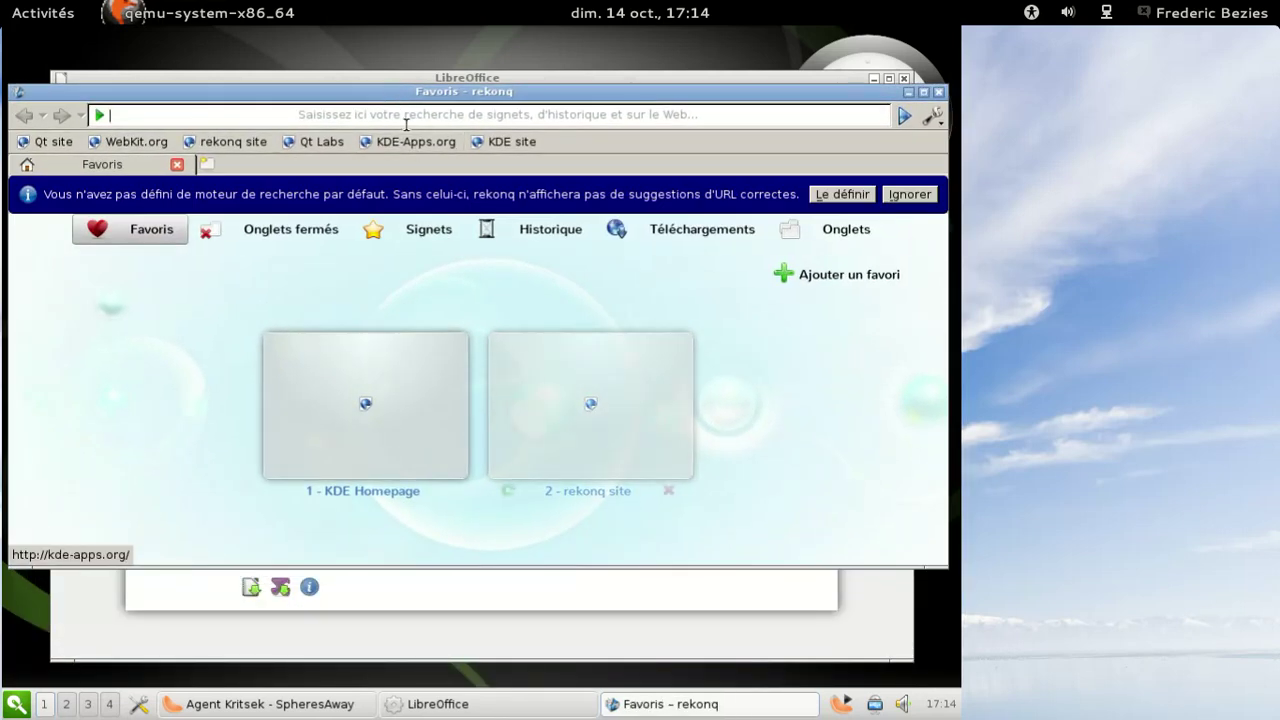
{"action": "left_click", "coordinate": [932, 117]}
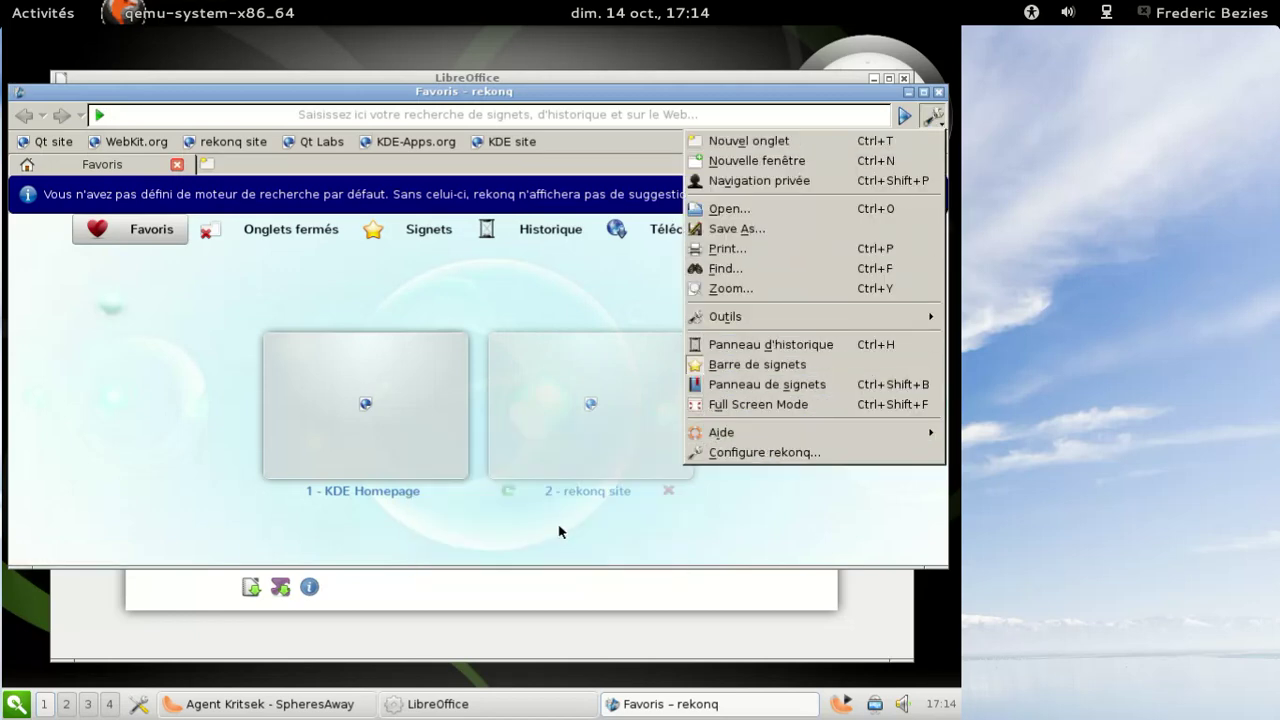
{"action": "mouse_move", "coordinate": [710, 436]}
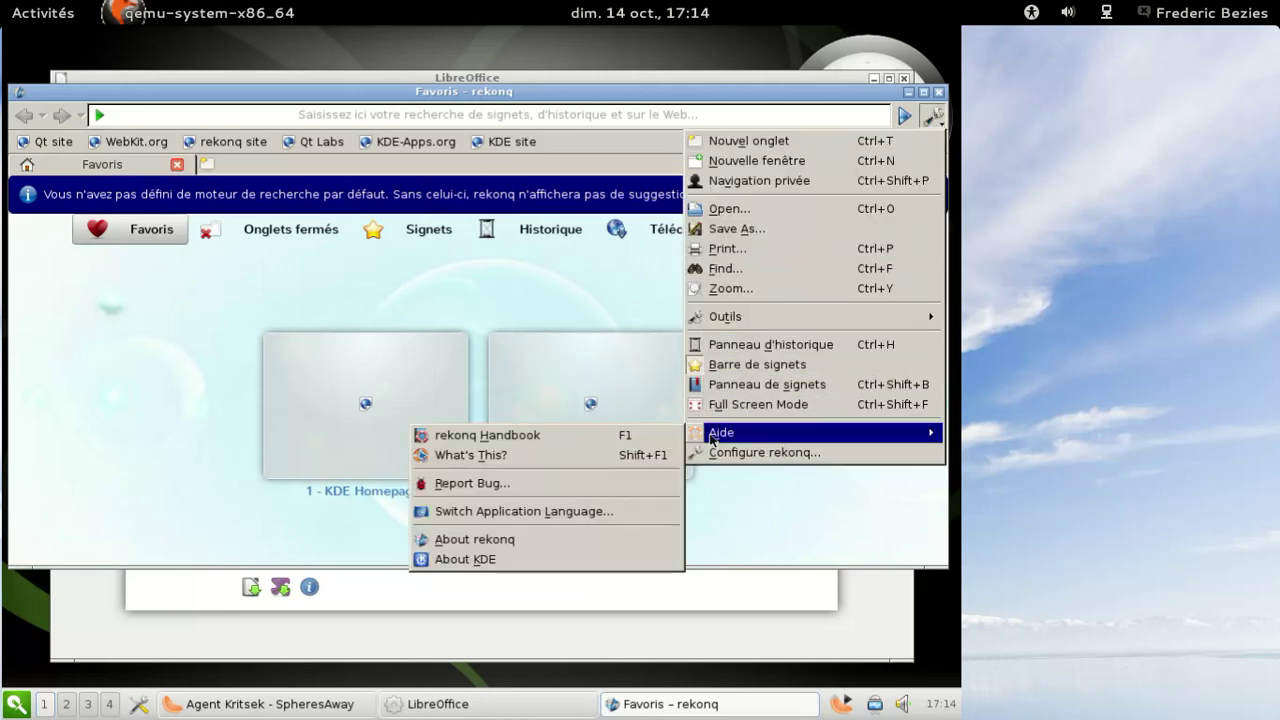
{"action": "left_click", "coordinate": [524, 537]}
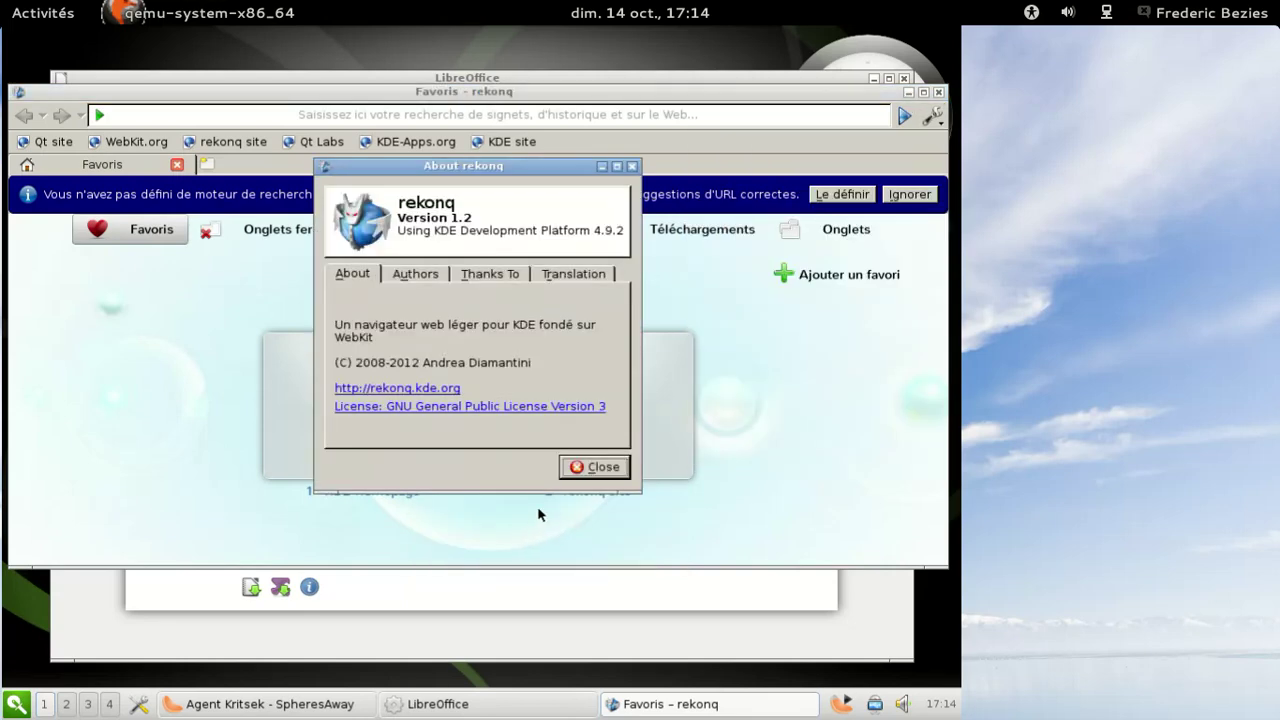
{"action": "left_click", "coordinate": [596, 467]}
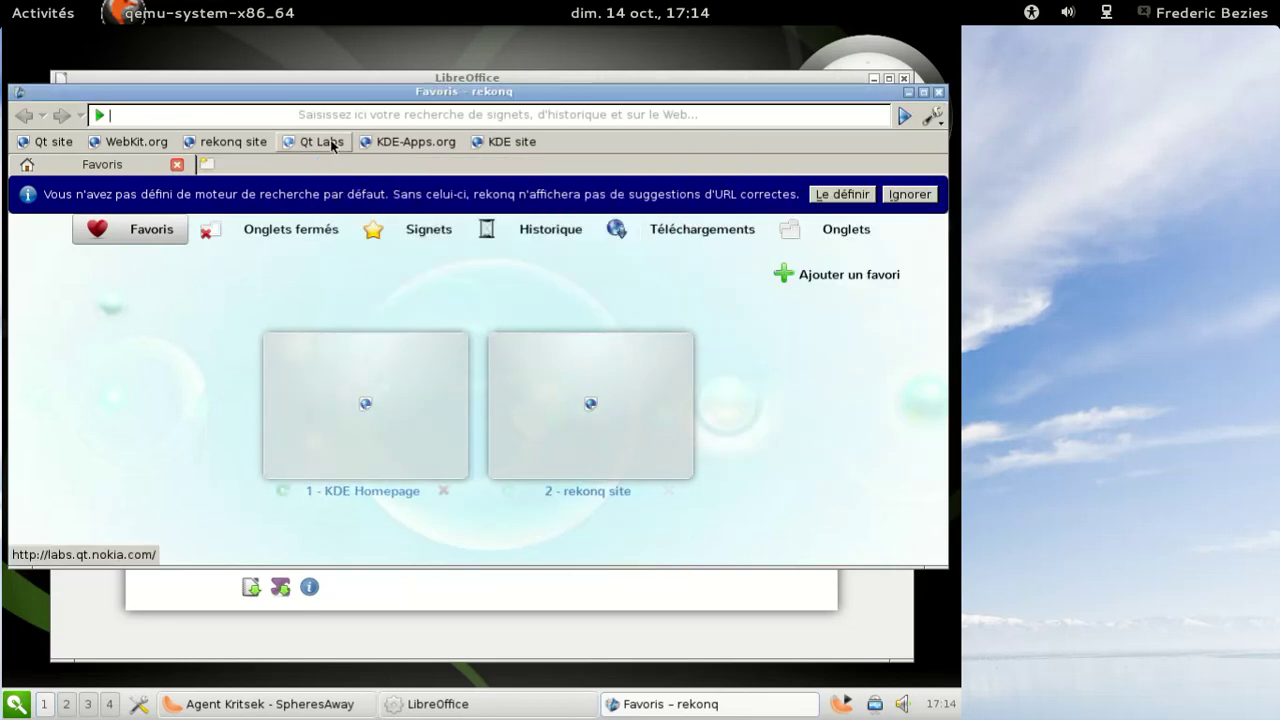
- Enter the Qt website address and load qt.digia.com
{"action": "type", "text": "htt"}
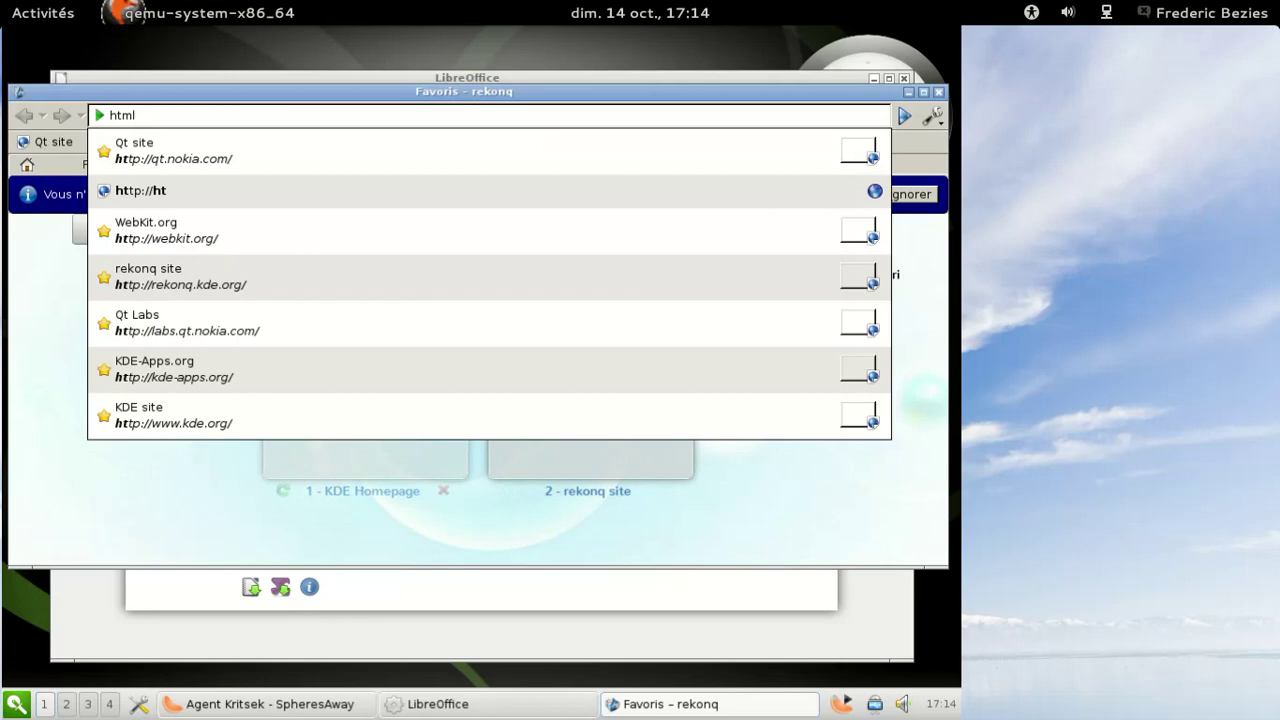
{"action": "type", "text": "l5tes"}
{"action": "type", "text": "ts<"}
{"action": "key", "text": "BackSpace"}
{"action": "type", "text": "M"}
{"action": "key", "text": "Return"}
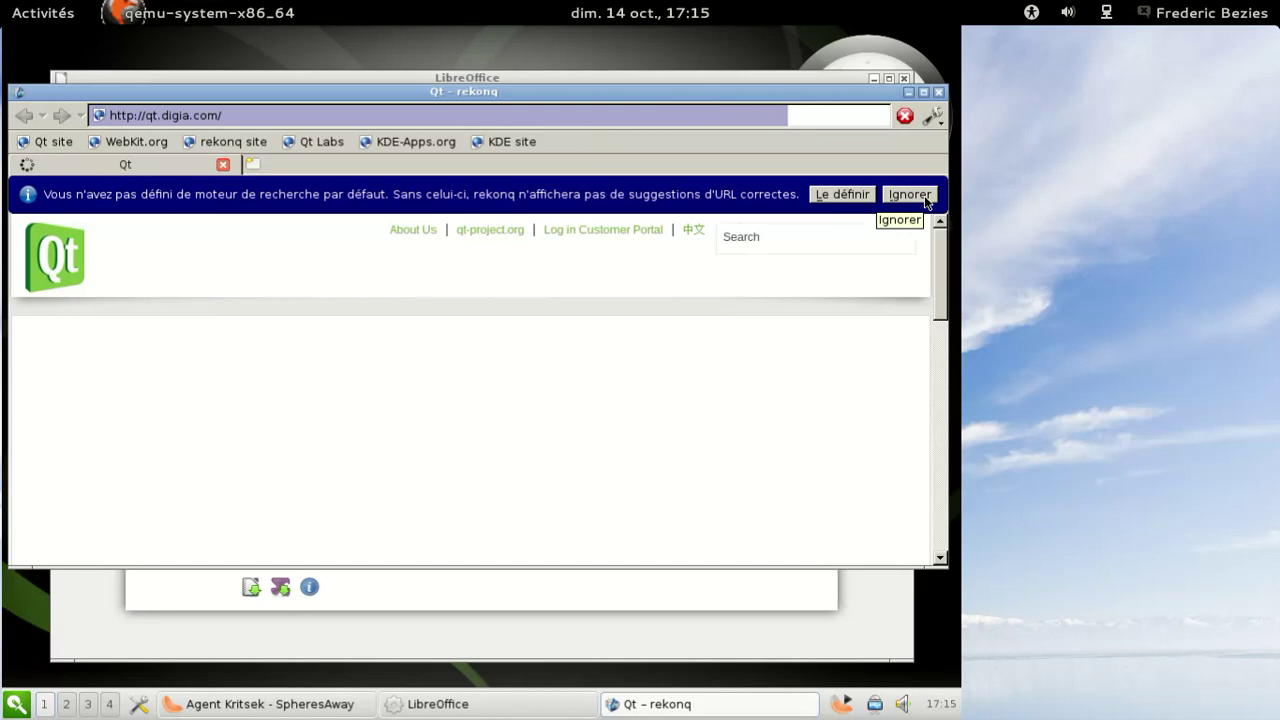
- Ignore the default search engine notice and quit rekonq with Ctrl+Q
{"action": "left_click", "coordinate": [841, 201]}
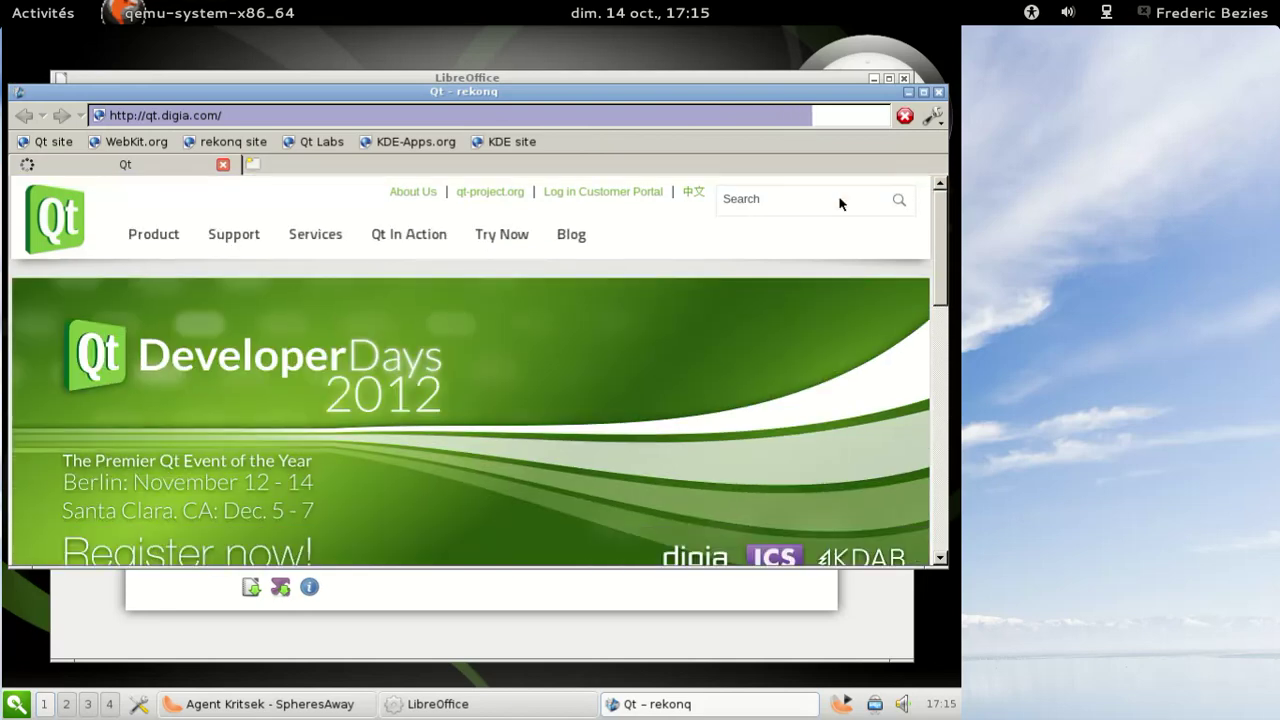
{"action": "left_click", "coordinate": [274, 116]}
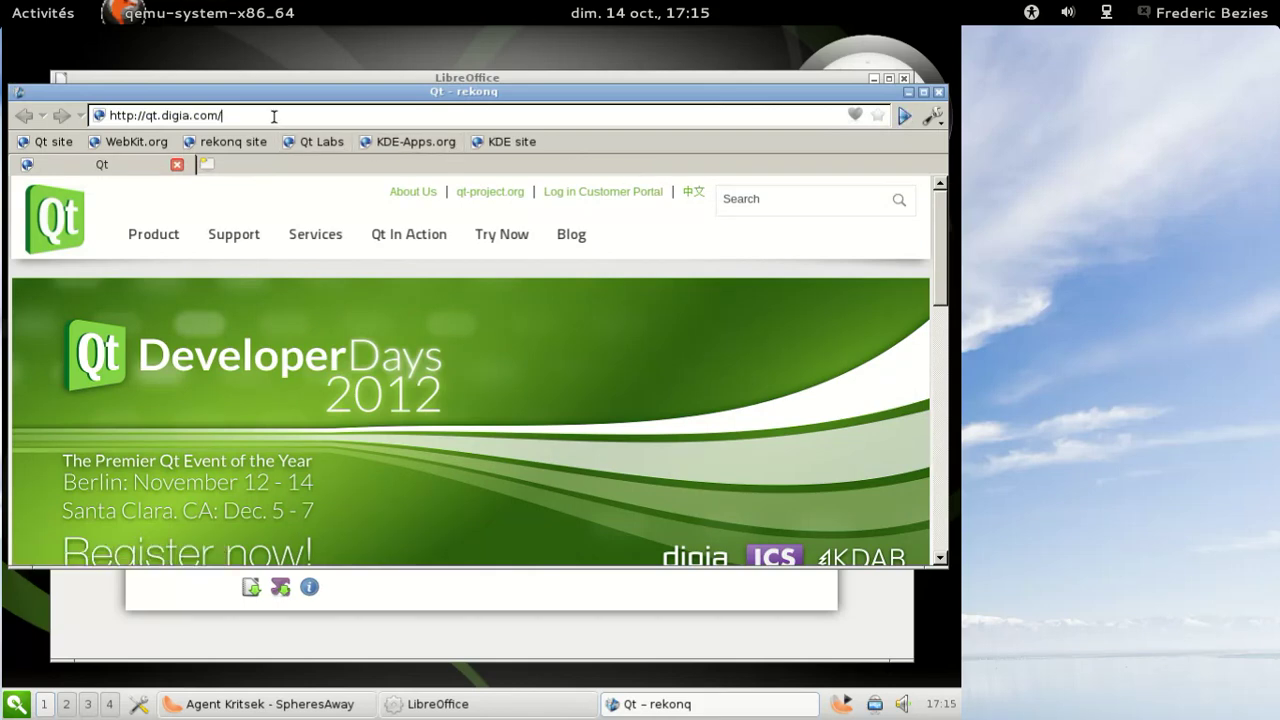
{"action": "key", "text": "ctrl+q"}
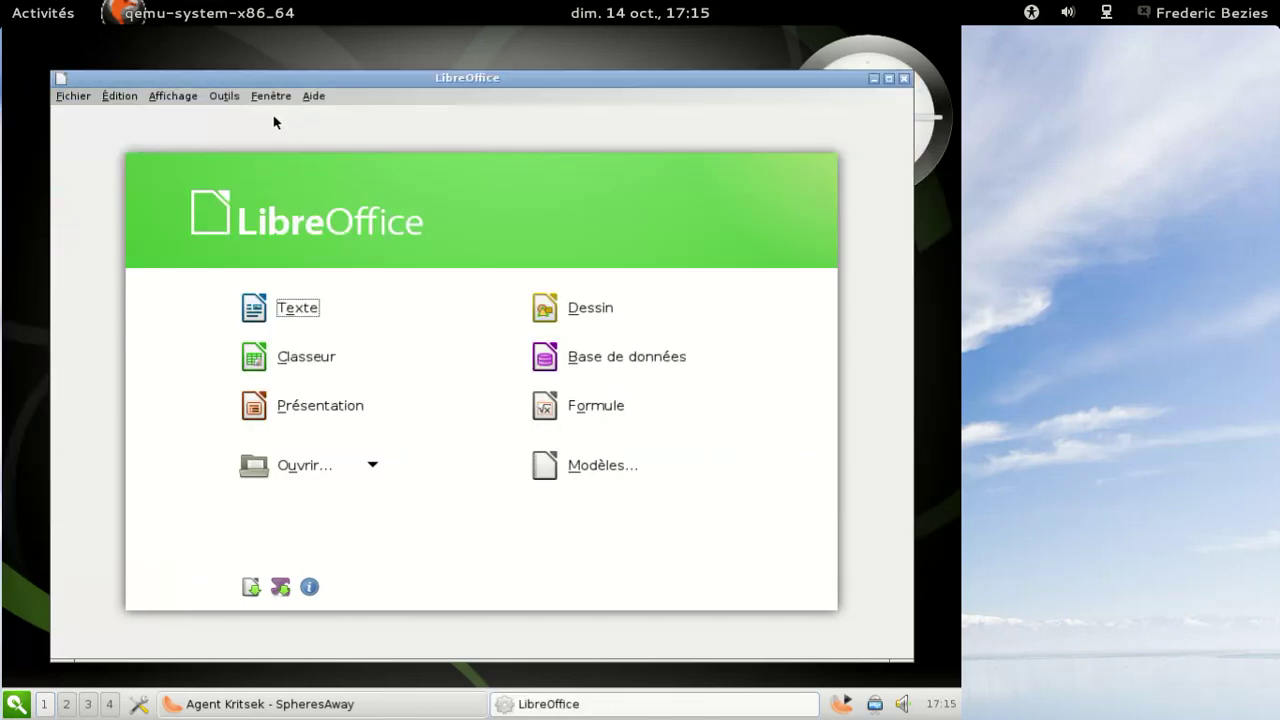
- Bring back the LibreOffice Start Center and create a new blank Writer document
{"action": "left_click", "coordinate": [576, 704]}
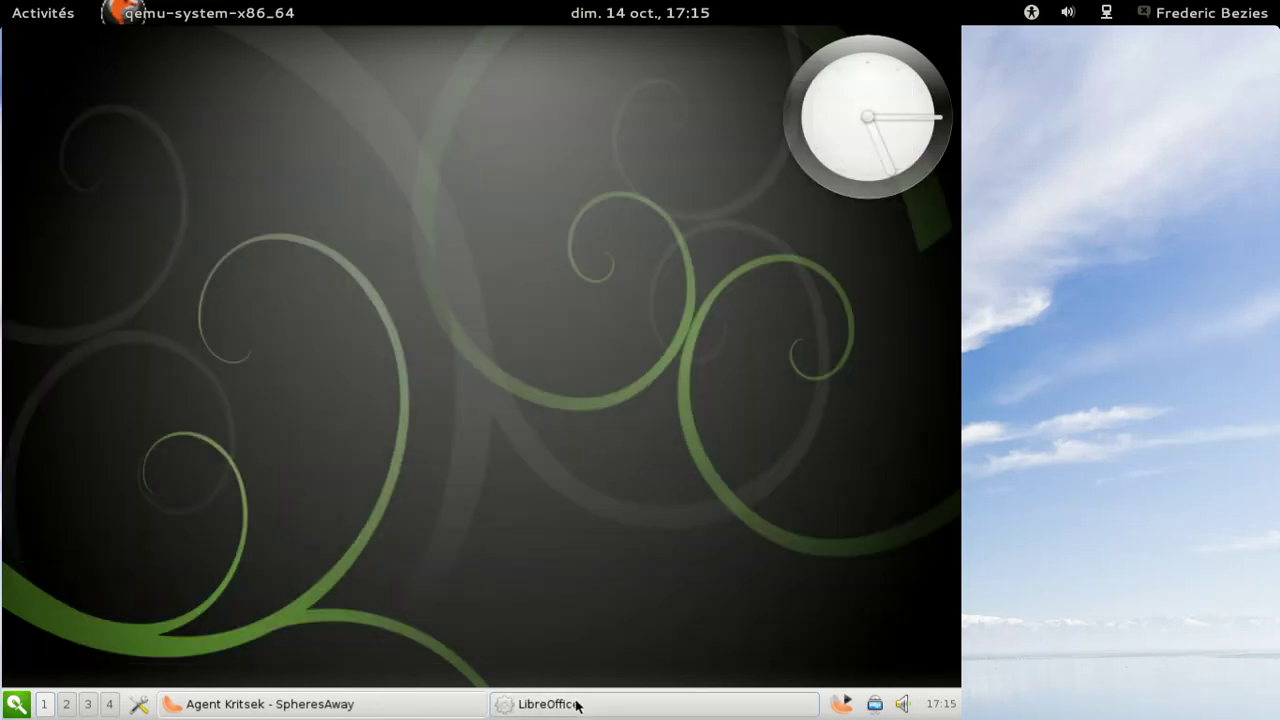
{"action": "left_click", "coordinate": [576, 704]}
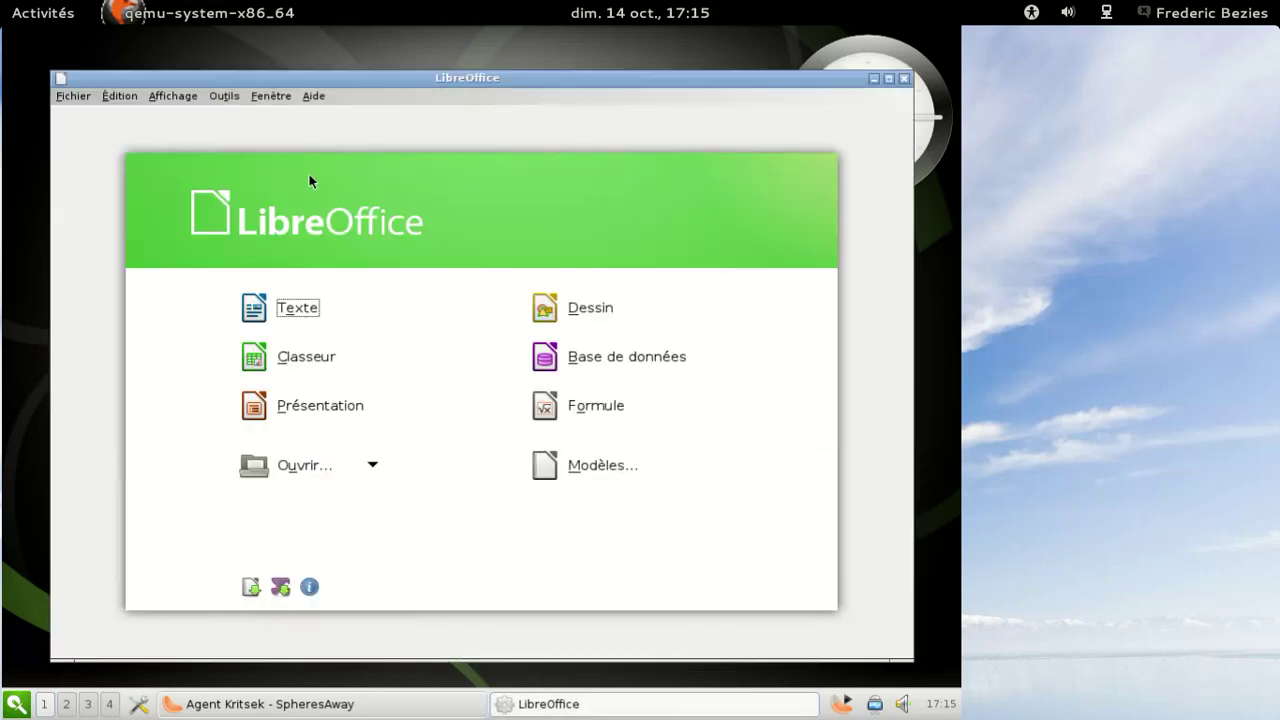
{"action": "left_click", "coordinate": [310, 307]}
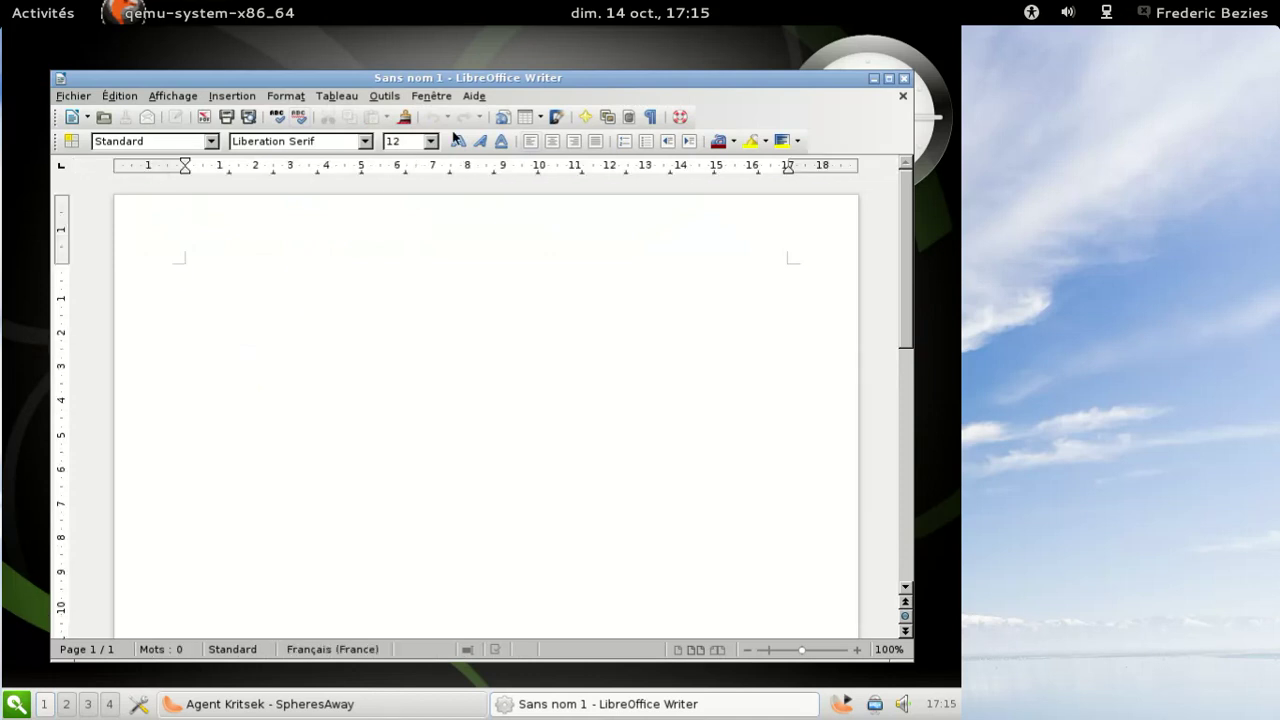
- View and close the About LibreOffice information, then close the Writer window
{"action": "left_click", "coordinate": [474, 96]}
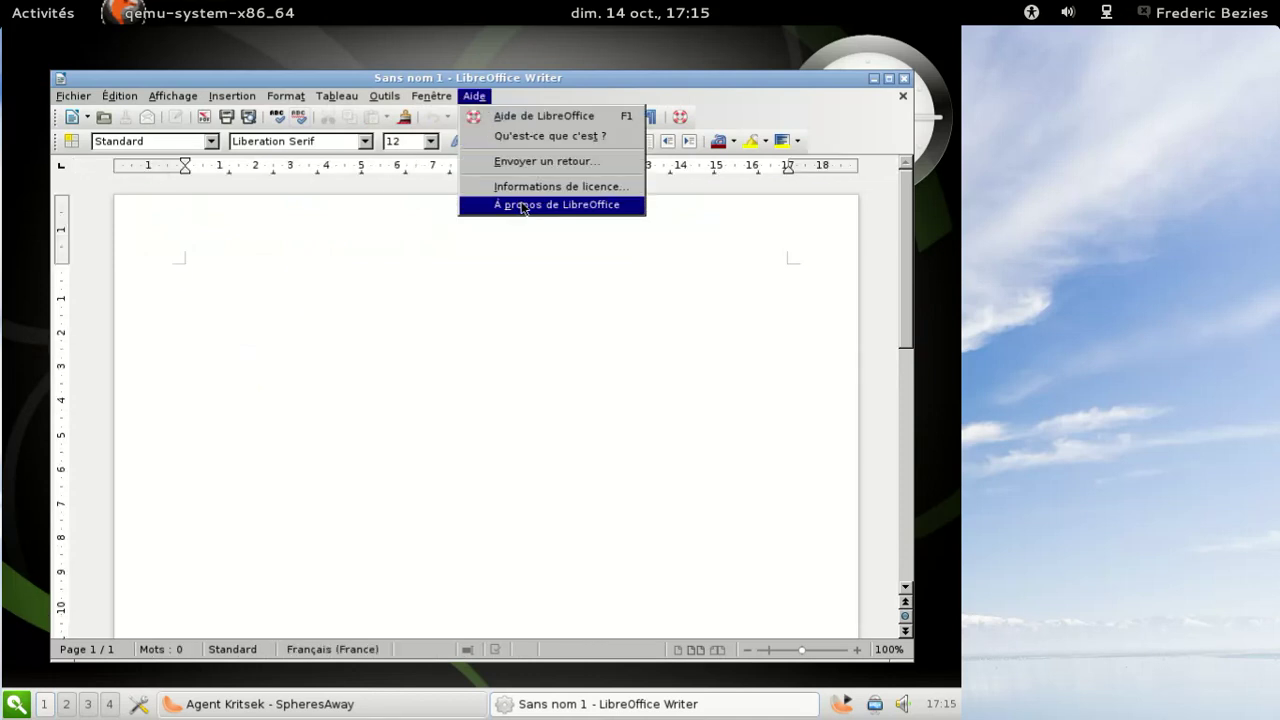
{"action": "left_click", "coordinate": [521, 205]}
{"action": "left_click", "coordinate": [457, 389]}
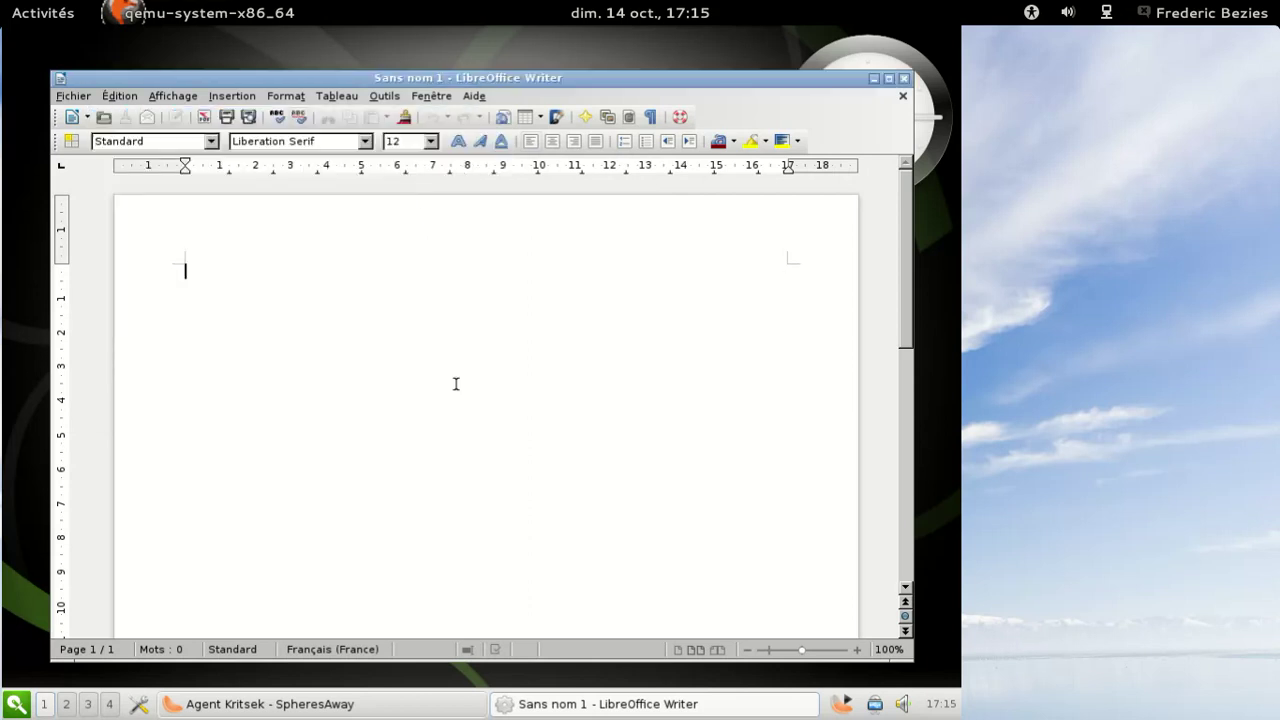
{"action": "left_click", "coordinate": [899, 80]}
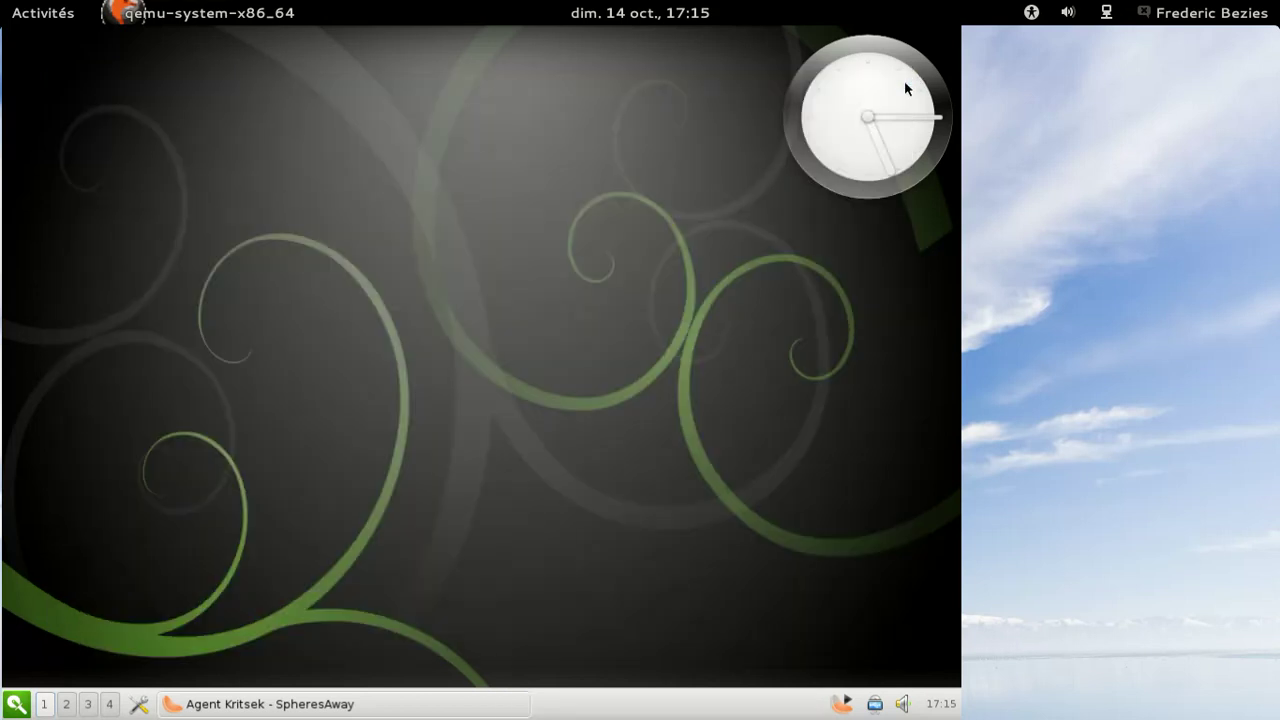
- Launch Gestionnaire de fichiers from Outils système, showing the home folder in Thunar
{"action": "left_click", "coordinate": [16, 704]}
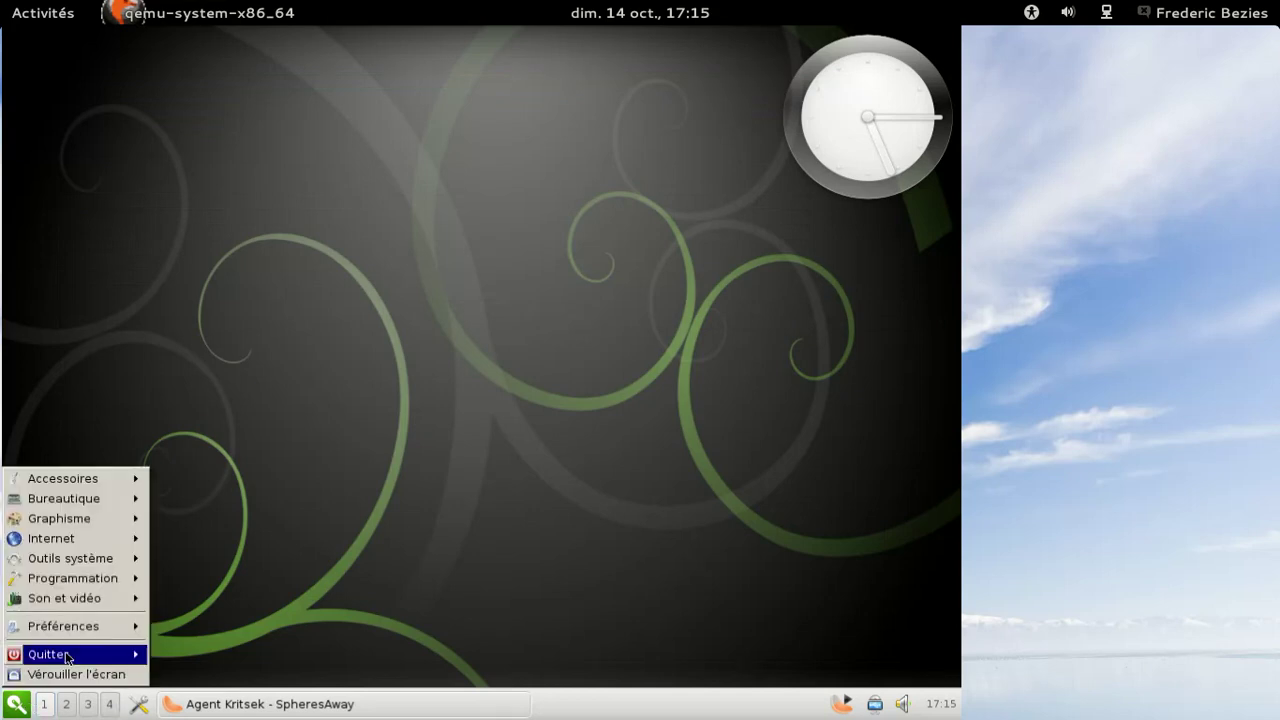
{"action": "mouse_move", "coordinate": [124, 484]}
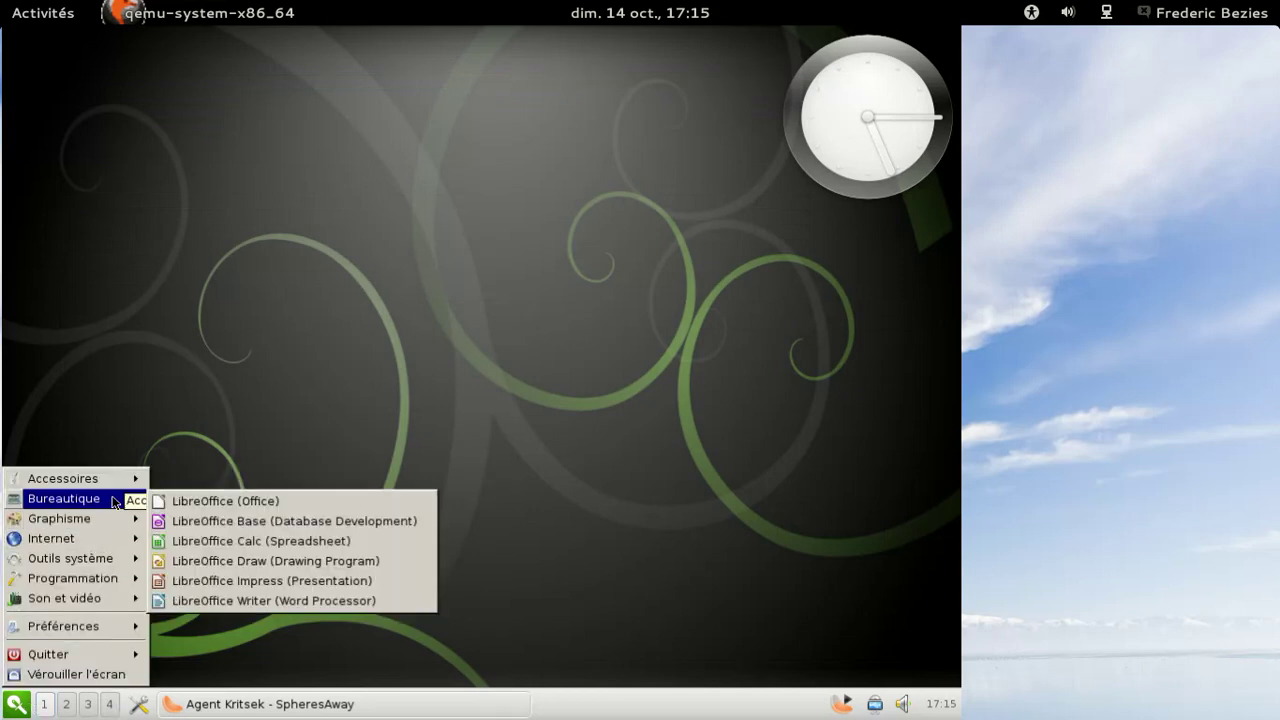
{"action": "mouse_move", "coordinate": [100, 542]}
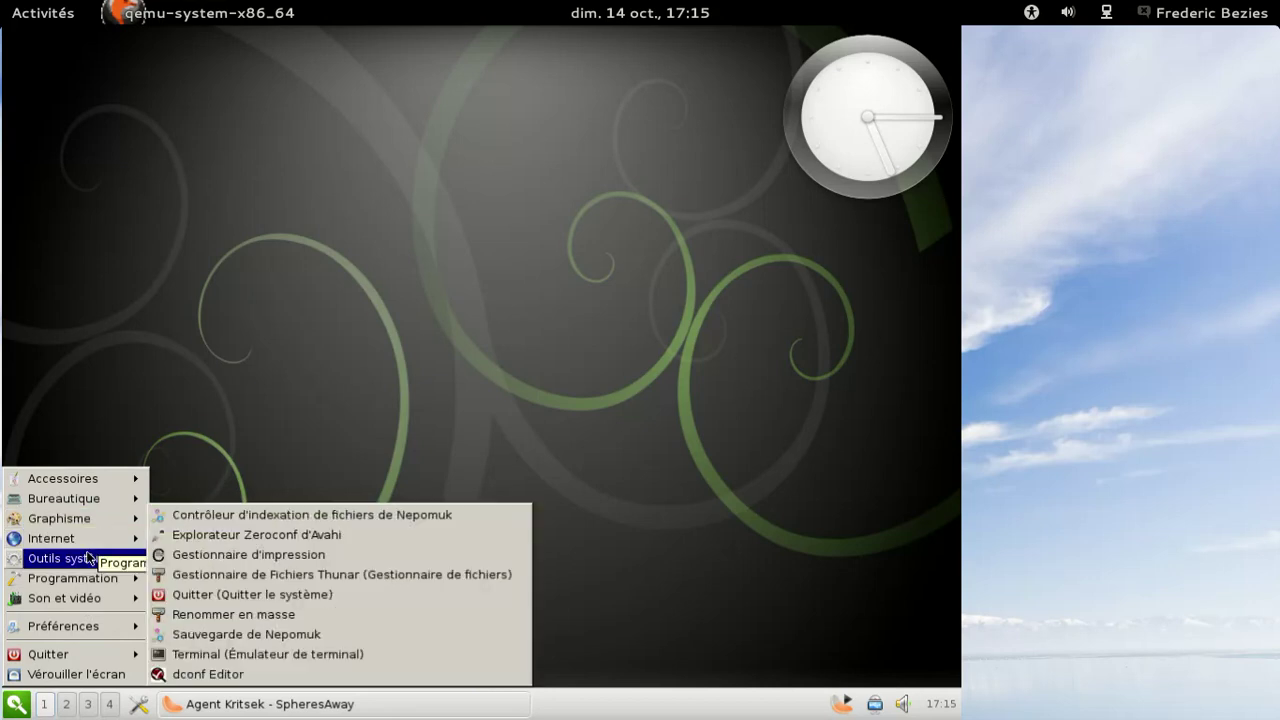
{"action": "left_click", "coordinate": [291, 576]}
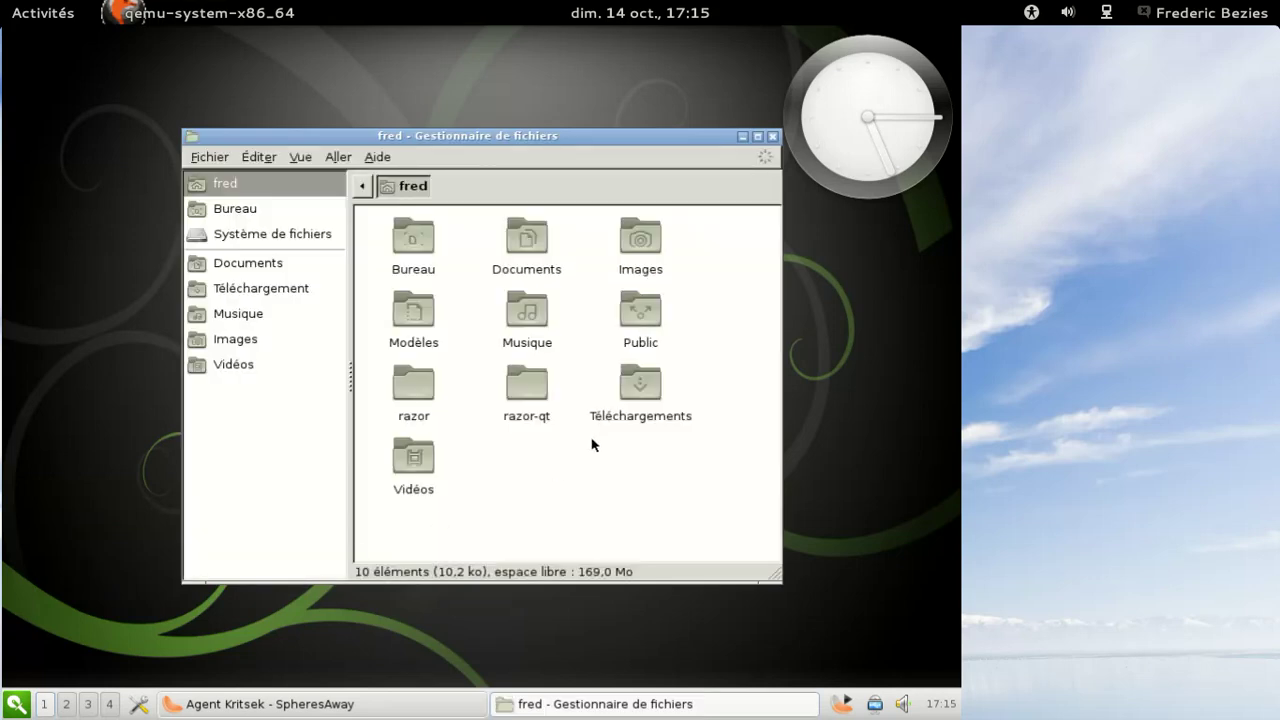
- Open the razor-qt folder, then select and deselect the razor-qt-0.5.0-1-x86_64.pkg.tar.xz package
{"action": "double_click", "coordinate": [534, 390]}
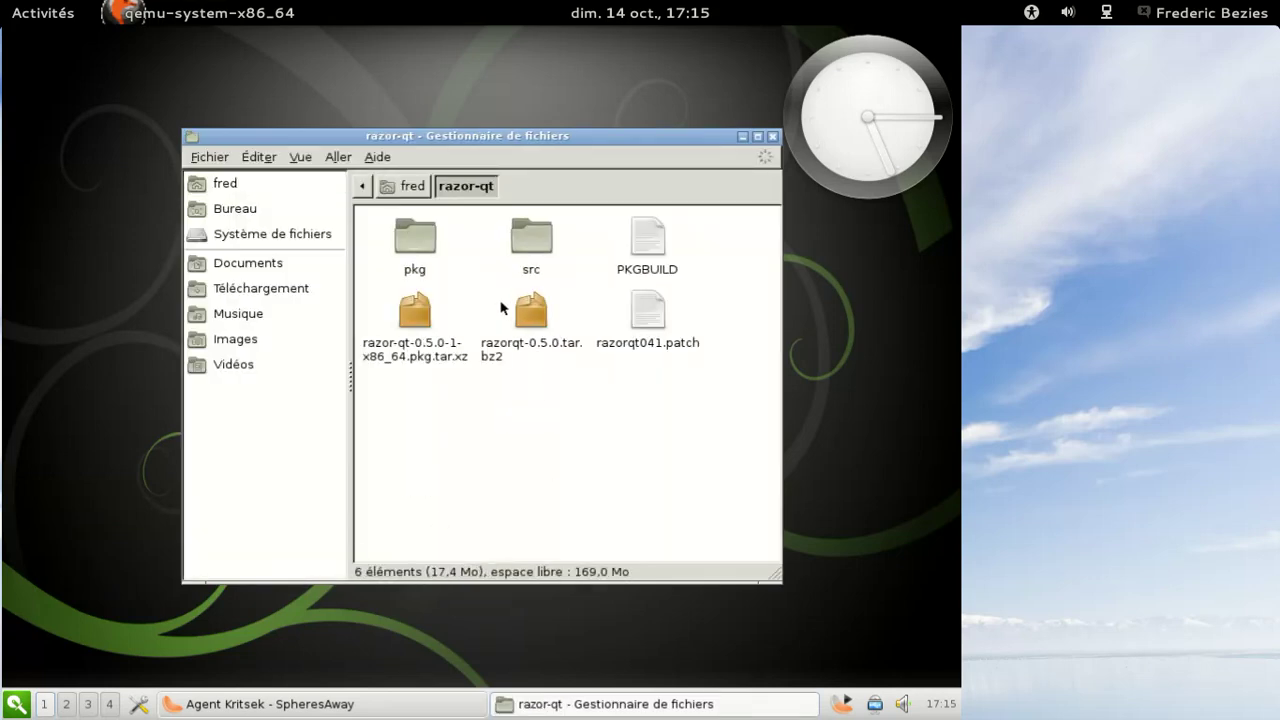
{"action": "left_click", "coordinate": [440, 354]}
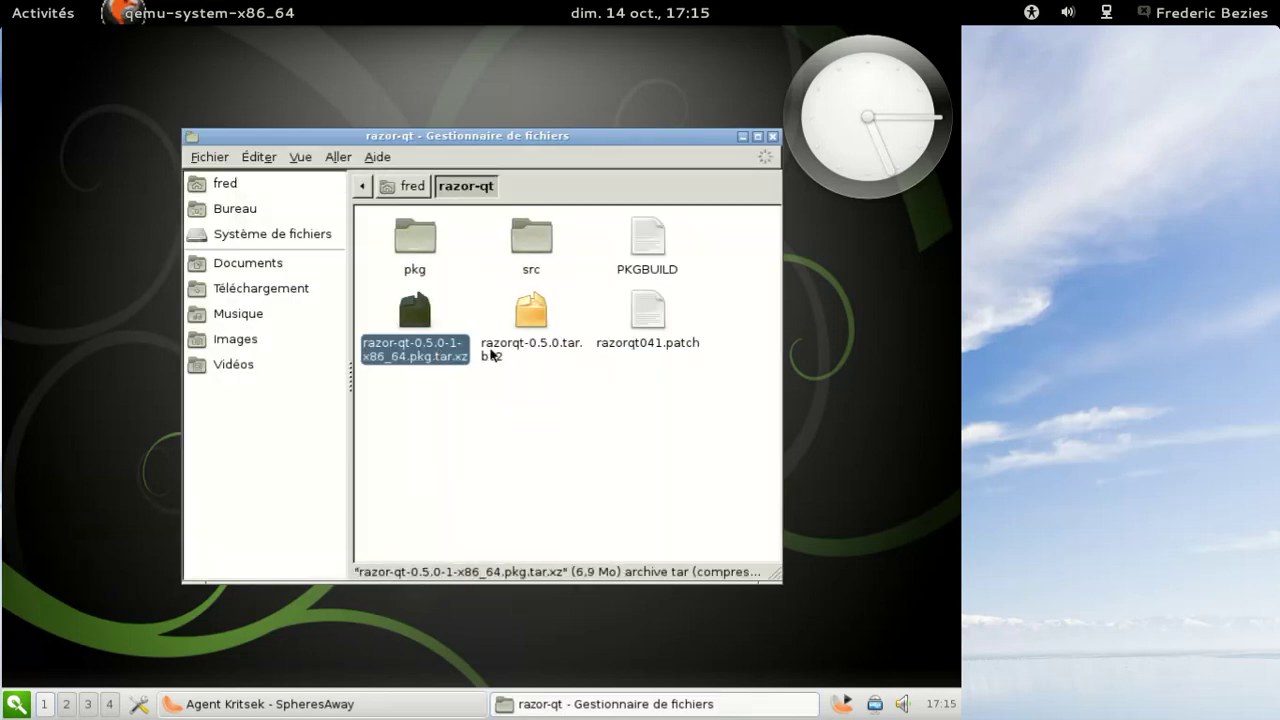
{"action": "left_click", "coordinate": [437, 390]}
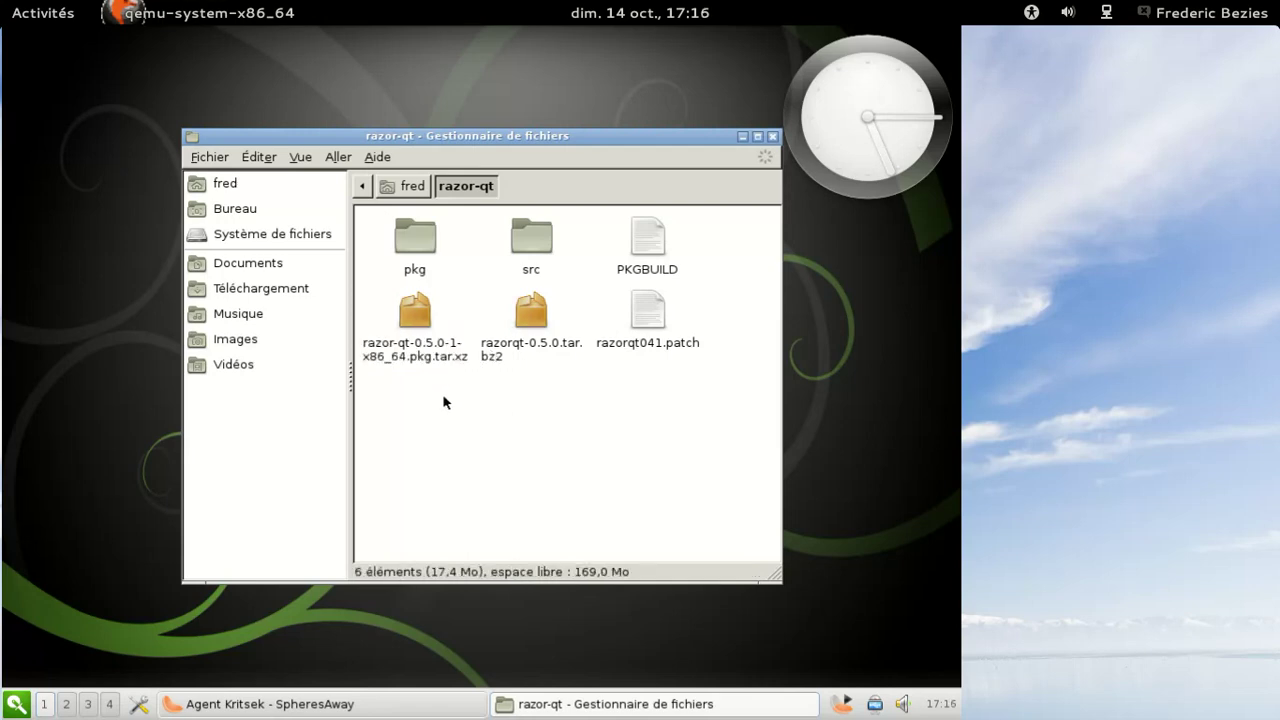
- Check Thunar's version 1.4.0 under Aide > À propos, then close Thunar
{"action": "left_click", "coordinate": [378, 157]}
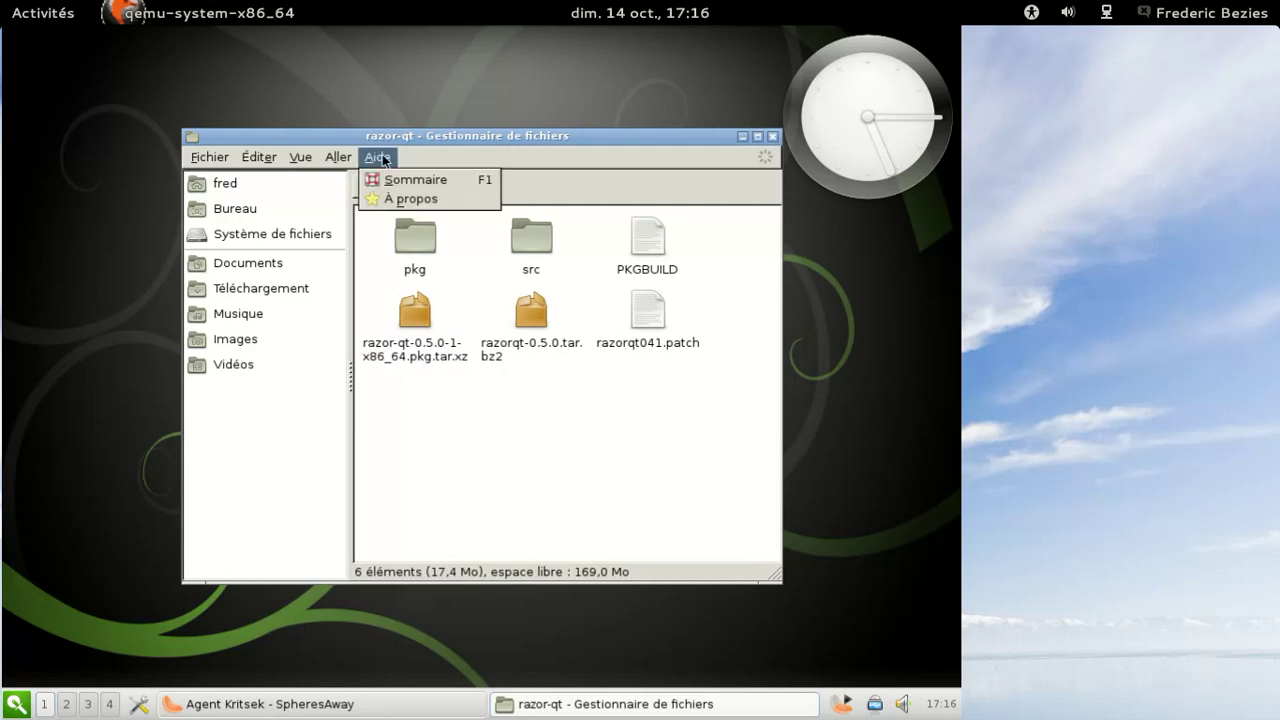
{"action": "left_click", "coordinate": [393, 199]}
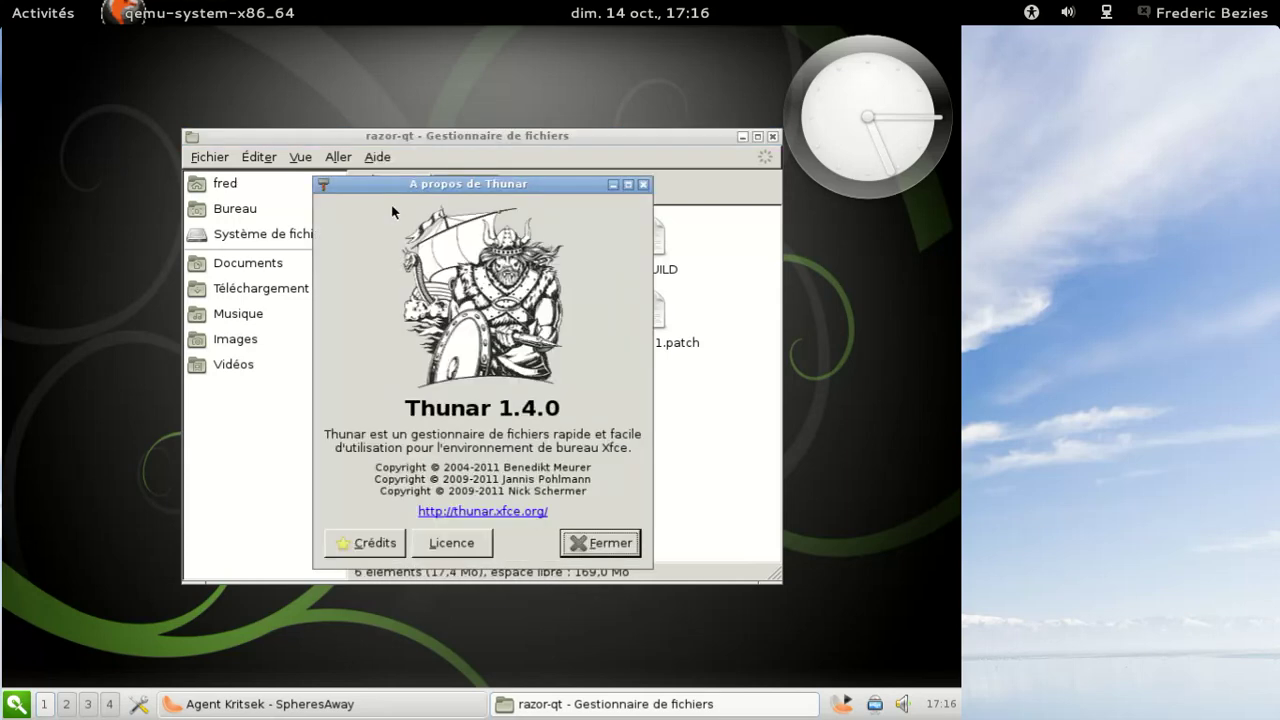
{"action": "left_click", "coordinate": [612, 557]}
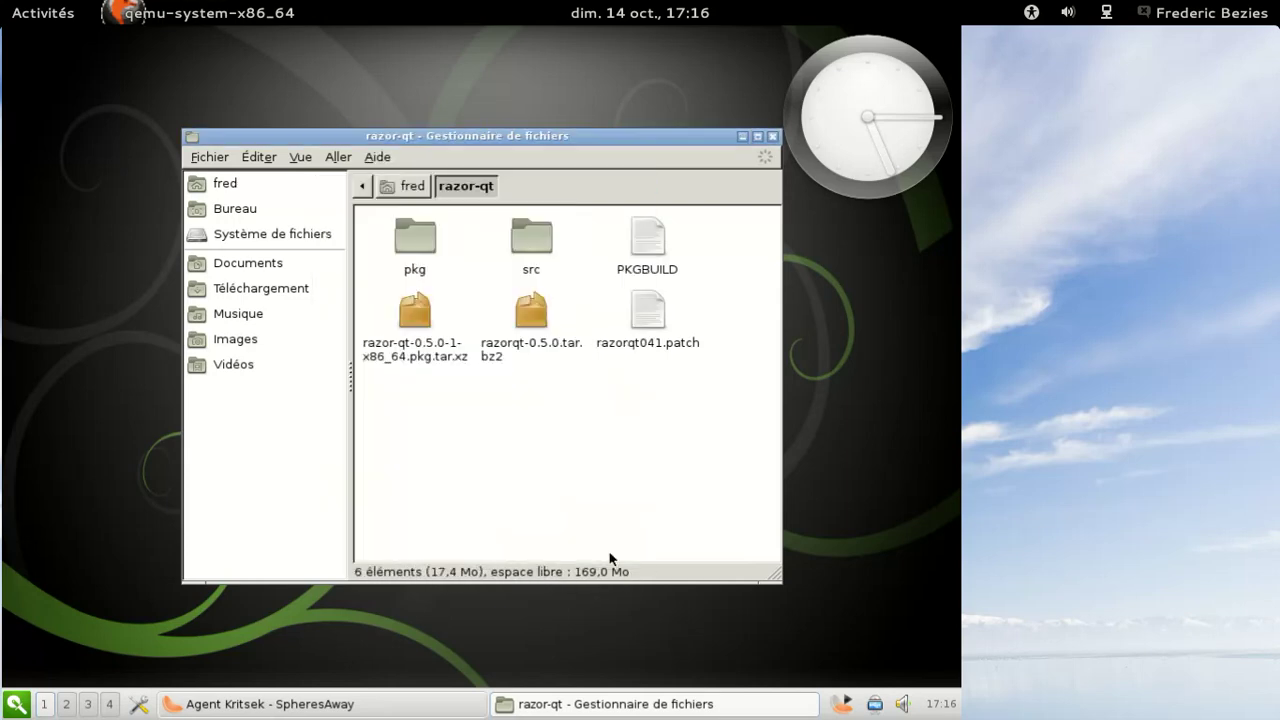
{"action": "left_click", "coordinate": [771, 137]}
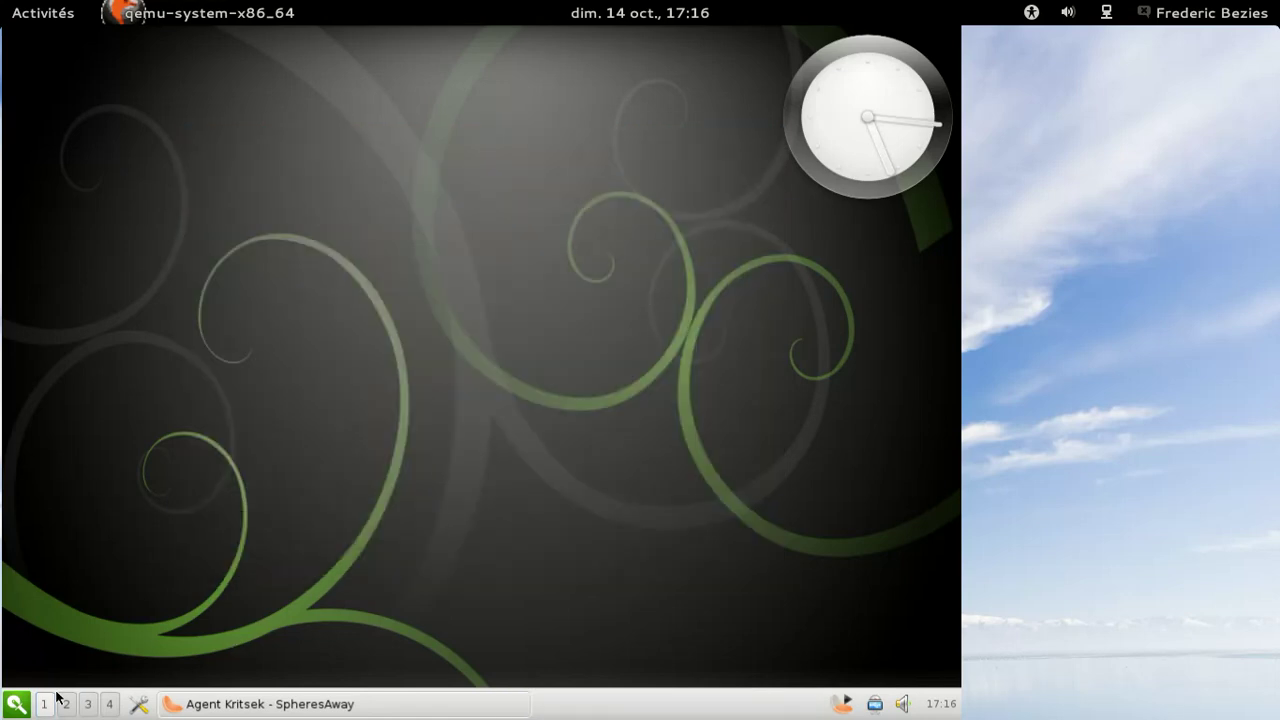
- Launch Razor Shortcut Configuration from Préférences > Razor-qt settings, then close the empty editor
{"action": "left_click", "coordinate": [18, 704]}
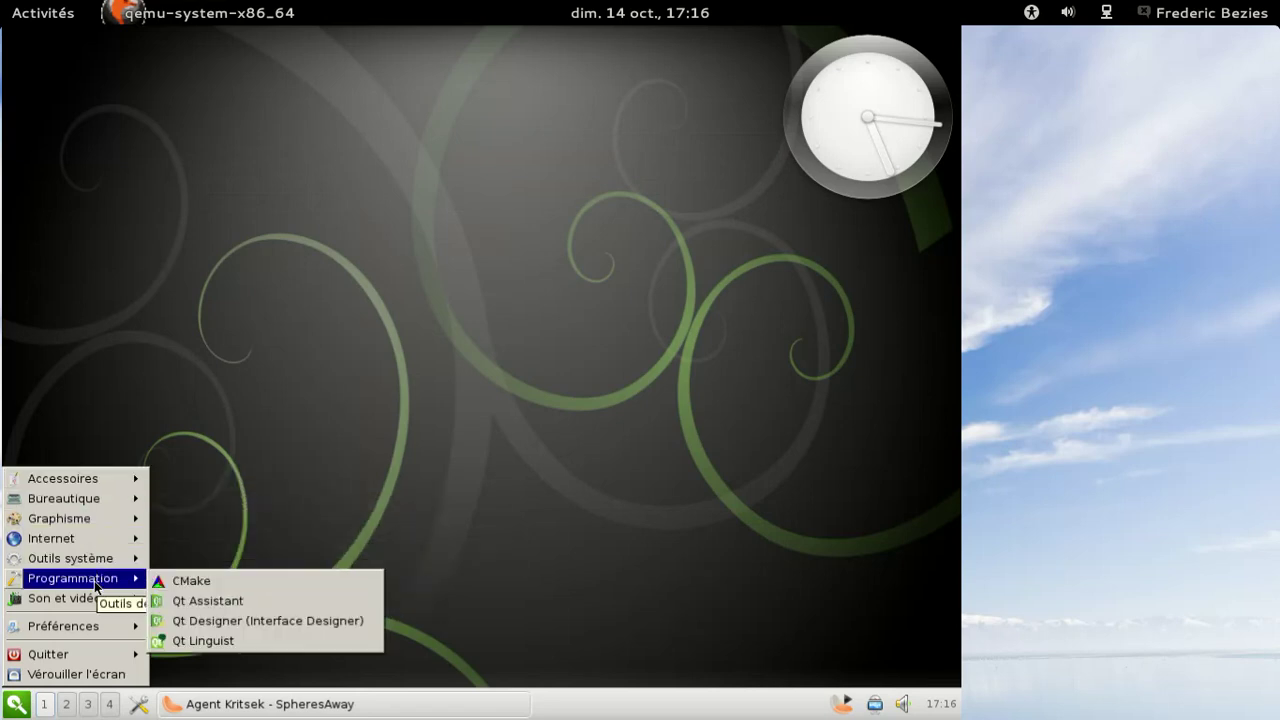
{"action": "mouse_move", "coordinate": [90, 624]}
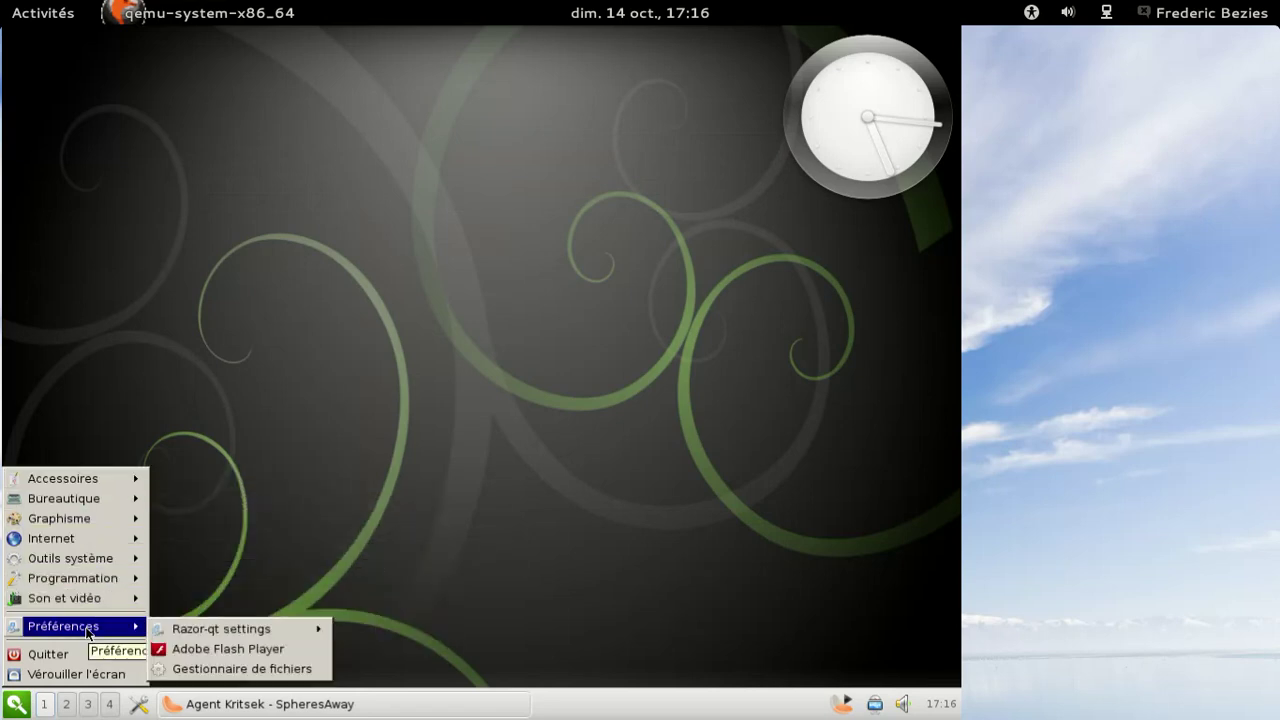
{"action": "mouse_move", "coordinate": [241, 636]}
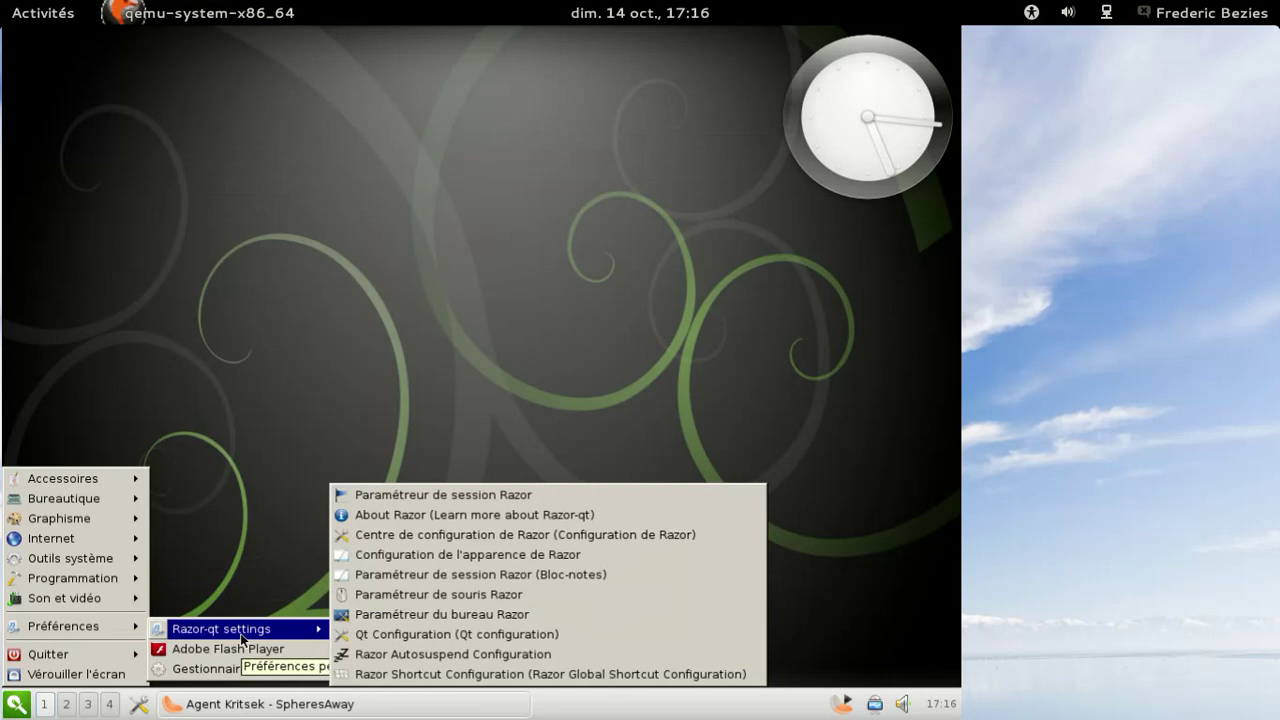
{"action": "left_click", "coordinate": [494, 672]}
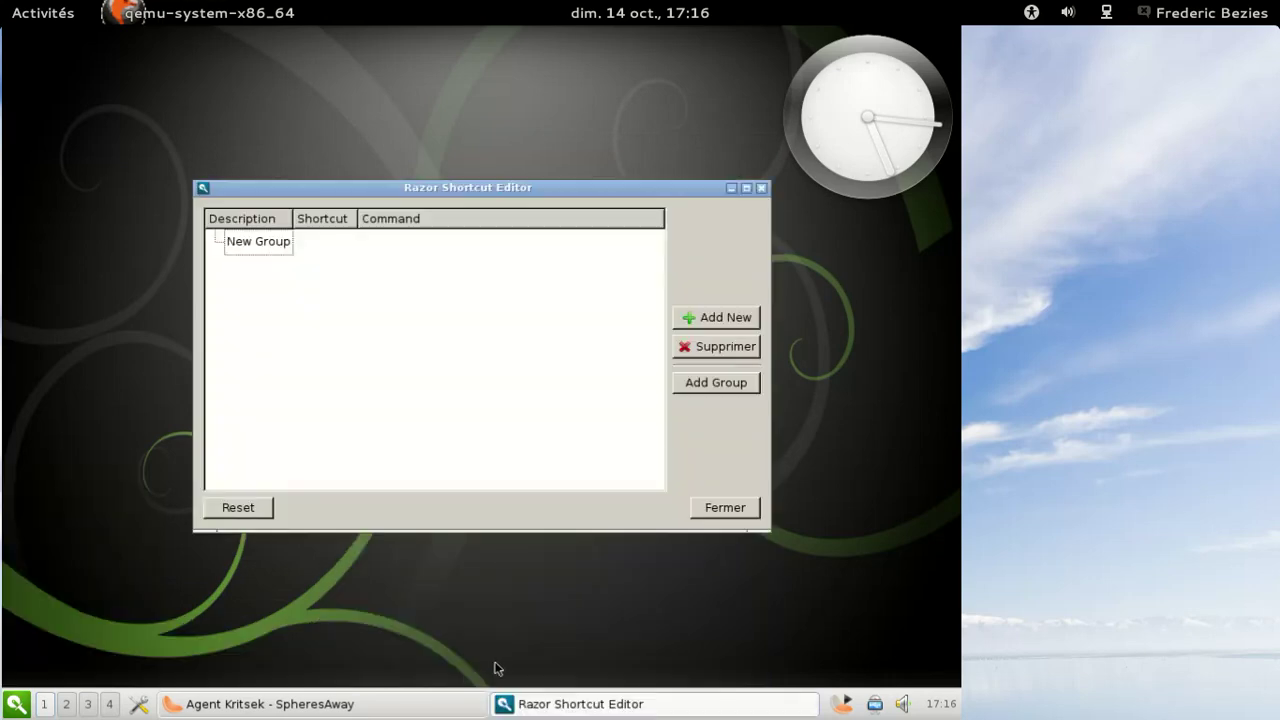
{"action": "left_click", "coordinate": [760, 189]}
- Check the Razor-qt version 0.5.0 via the desktop menu's About Razor..., then dismiss it
{"action": "right_click", "coordinate": [421, 116]}
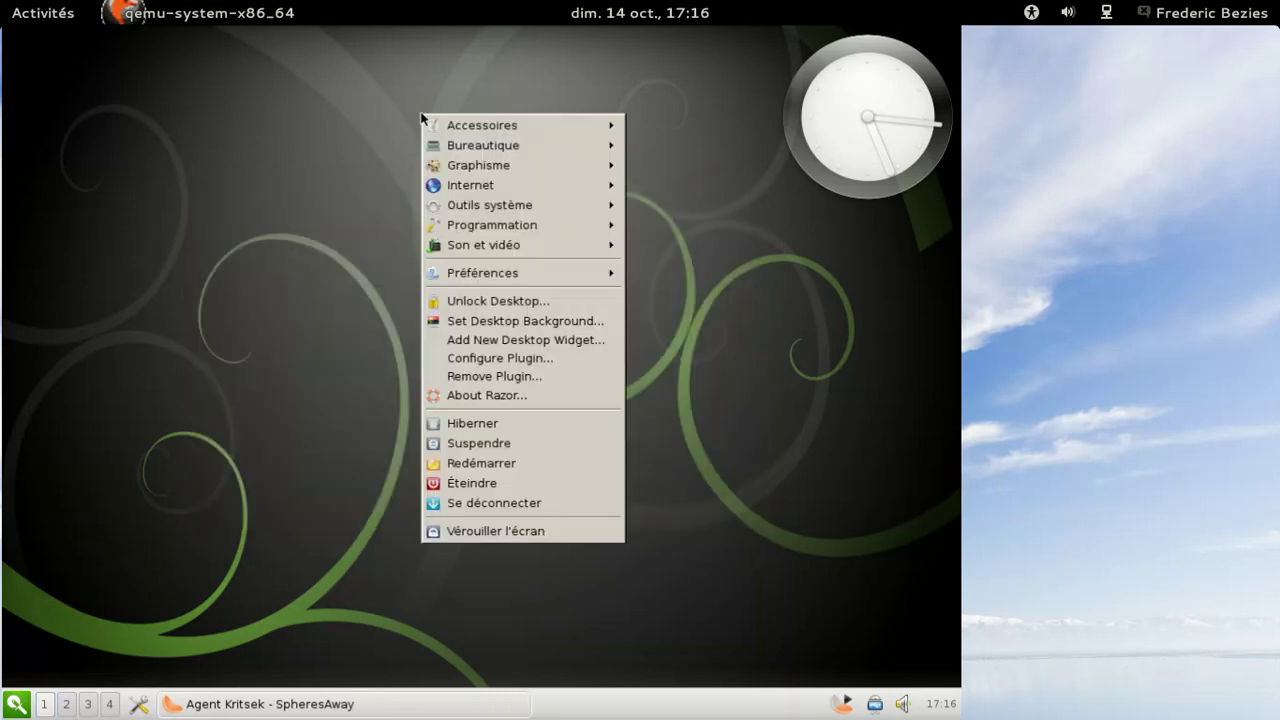
{"action": "mouse_move", "coordinate": [525, 276]}
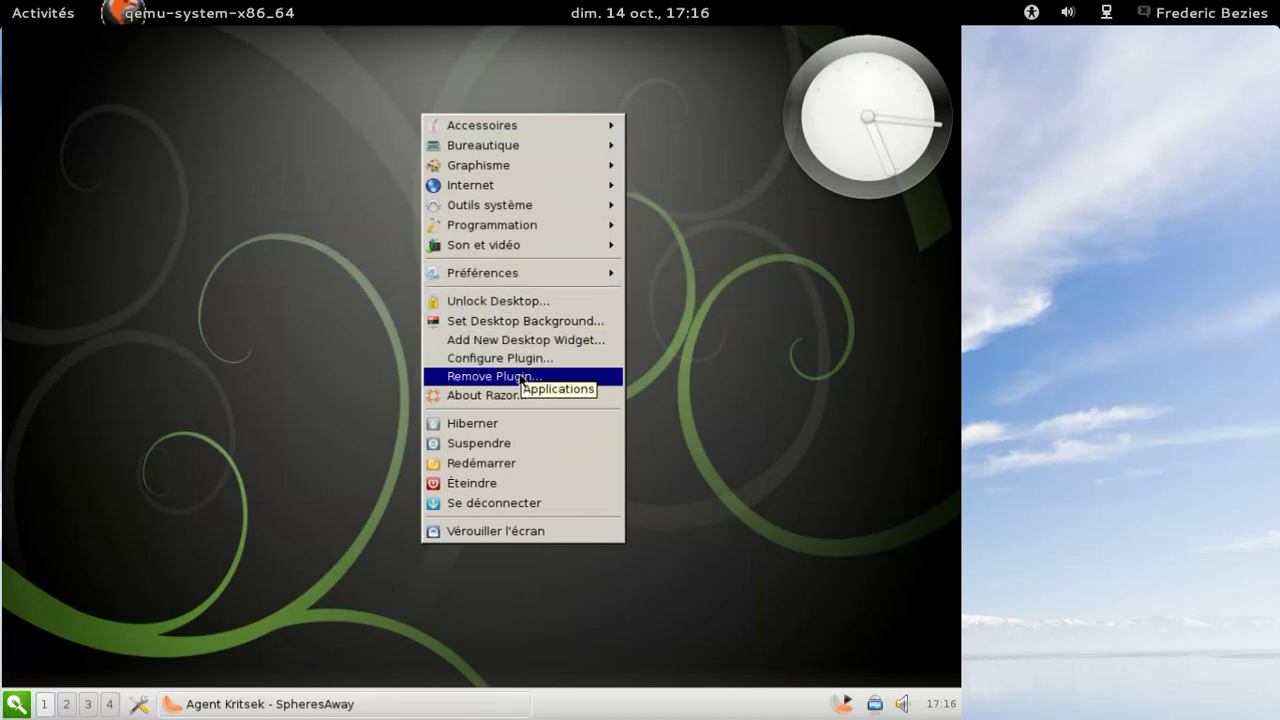
{"action": "left_click", "coordinate": [500, 396]}
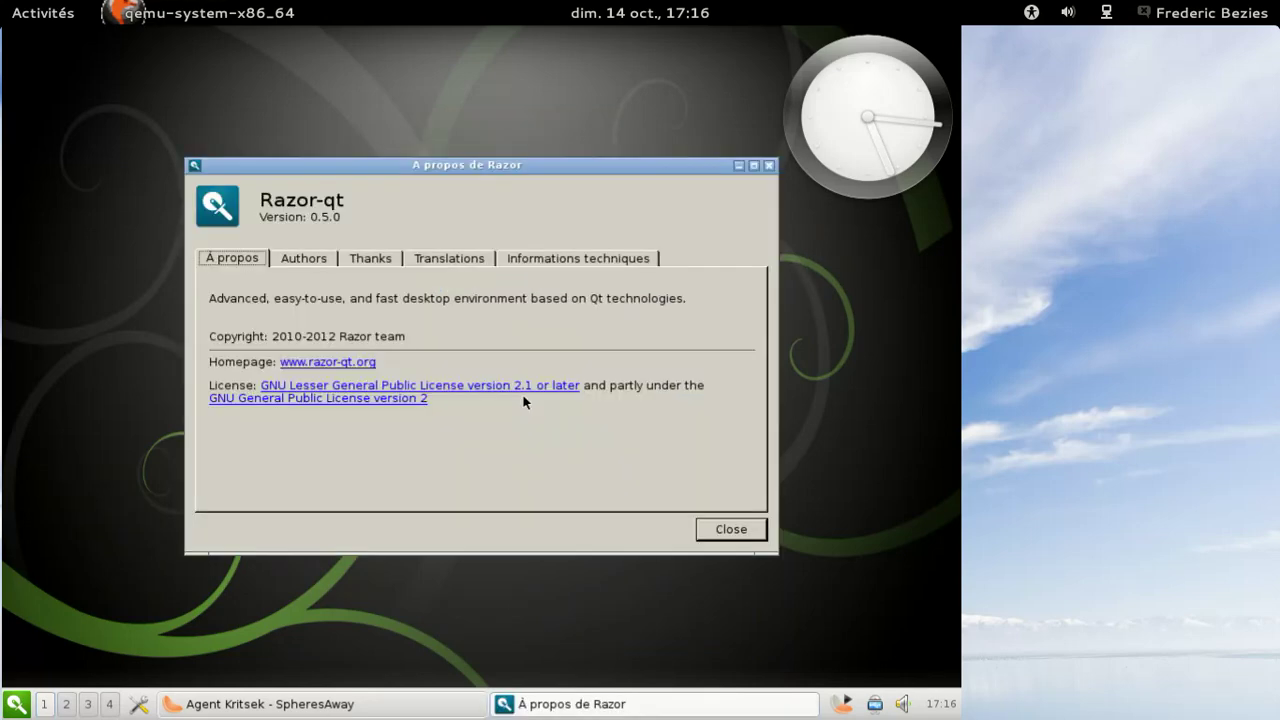
{"action": "left_click", "coordinate": [749, 529]}
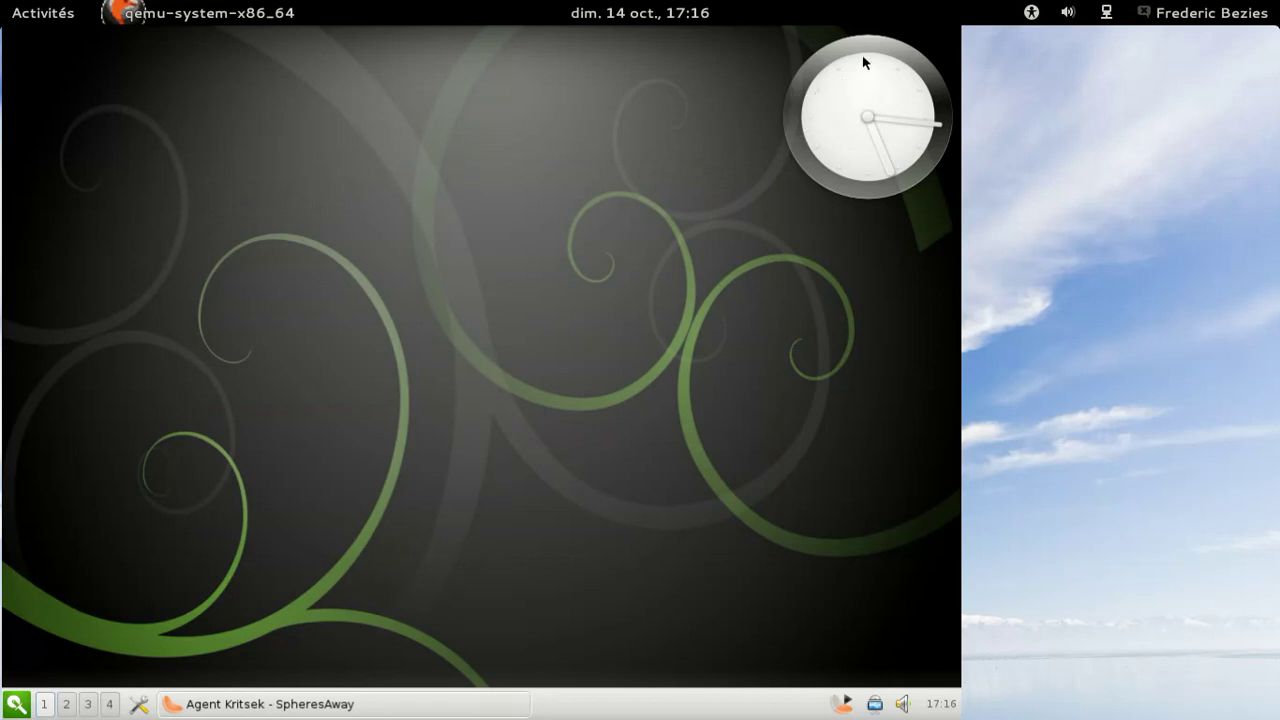
{"action": "right_click", "coordinate": [860, 90]}
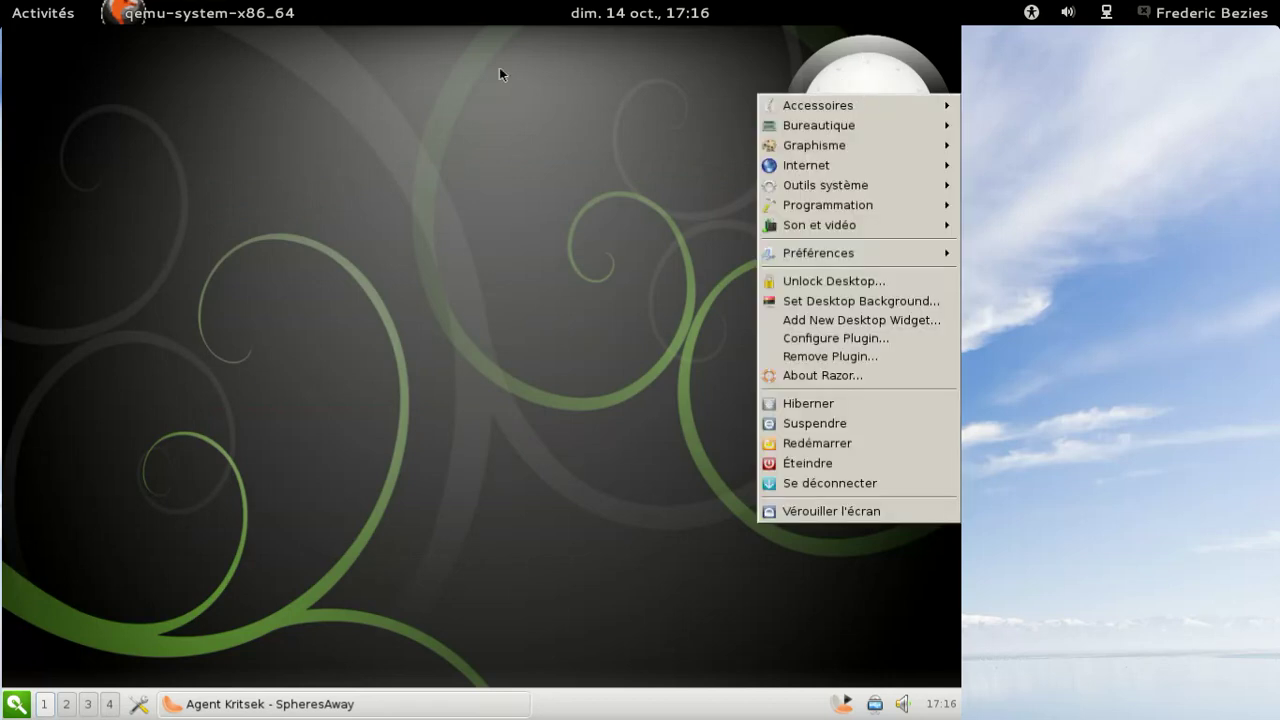
{"action": "left_click", "coordinate": [393, 66]}
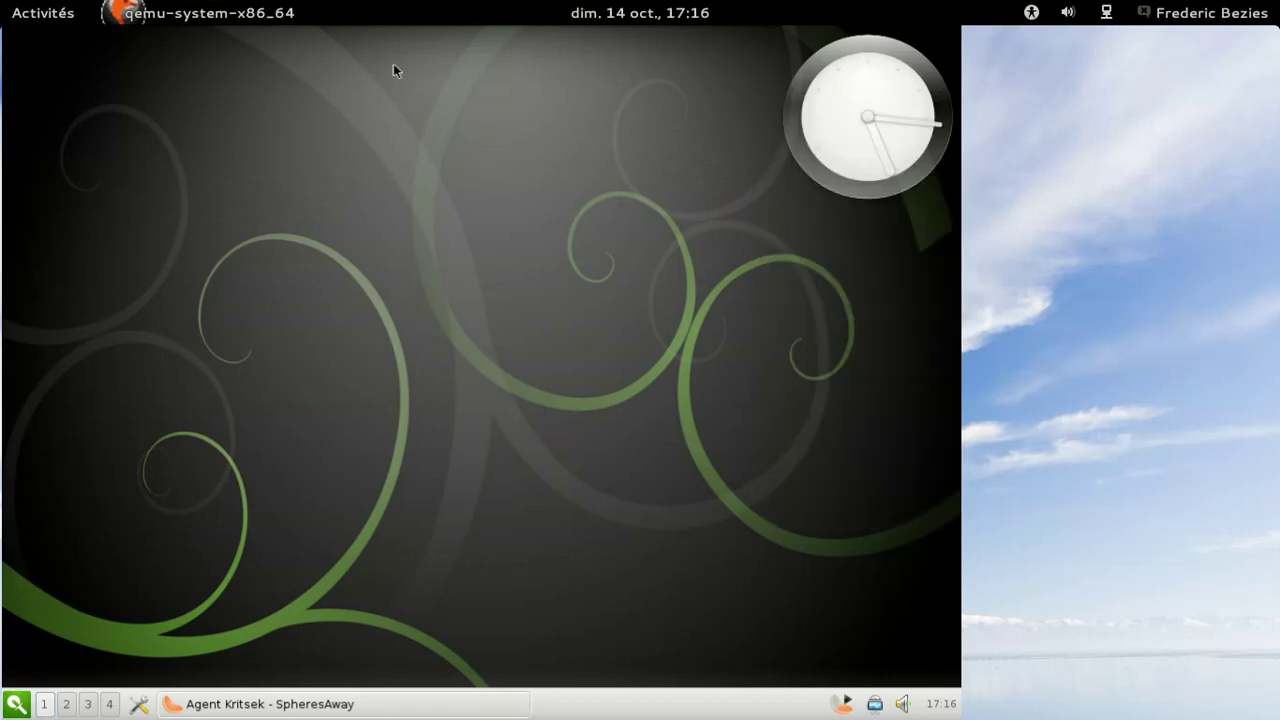
{"action": "left_click", "coordinate": [932, 706]}
{"action": "left_click", "coordinate": [932, 706]}
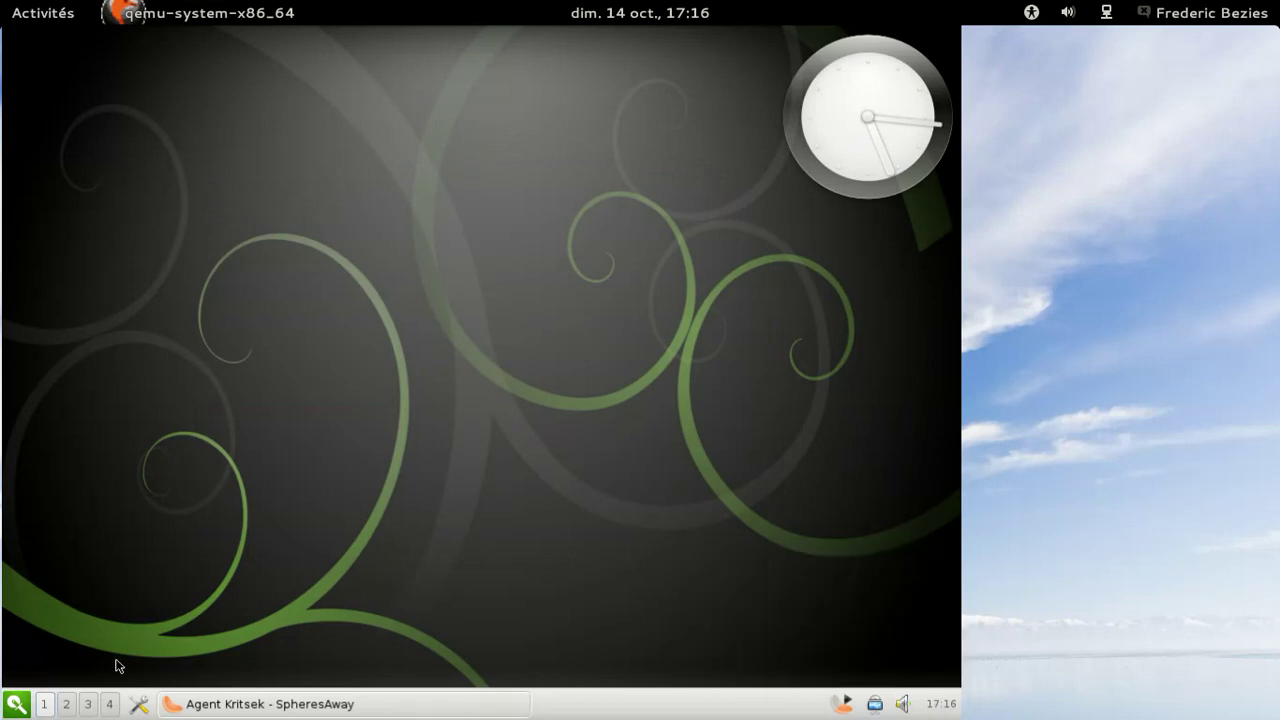
{"action": "left_click", "coordinate": [65, 703]}
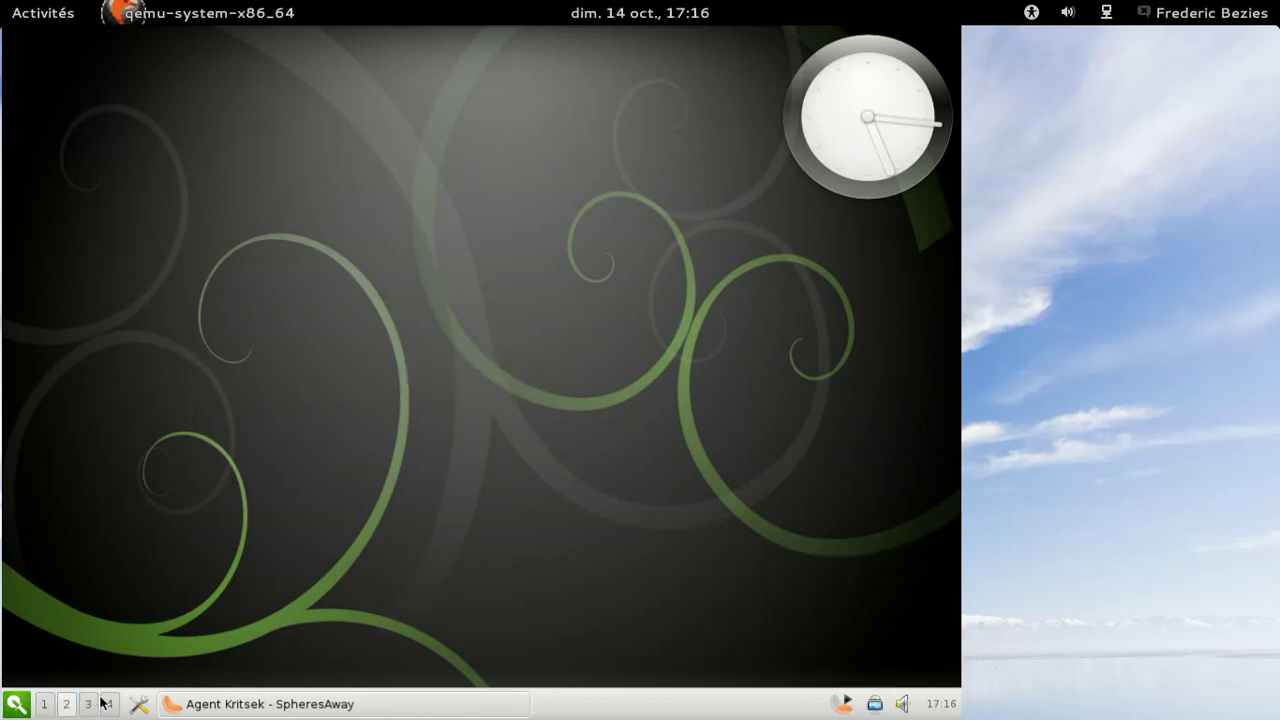
{"action": "left_click", "coordinate": [88, 704]}
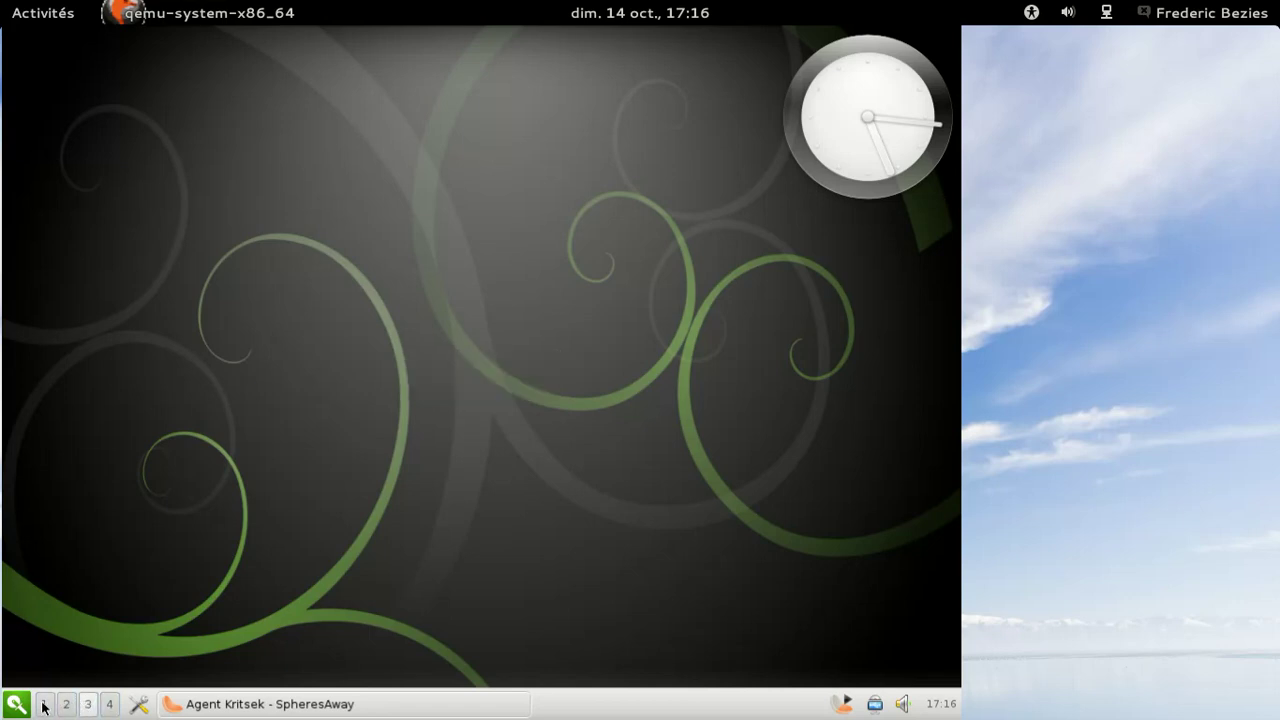
{"action": "left_click", "coordinate": [45, 705]}
{"action": "left_click", "coordinate": [139, 705]}
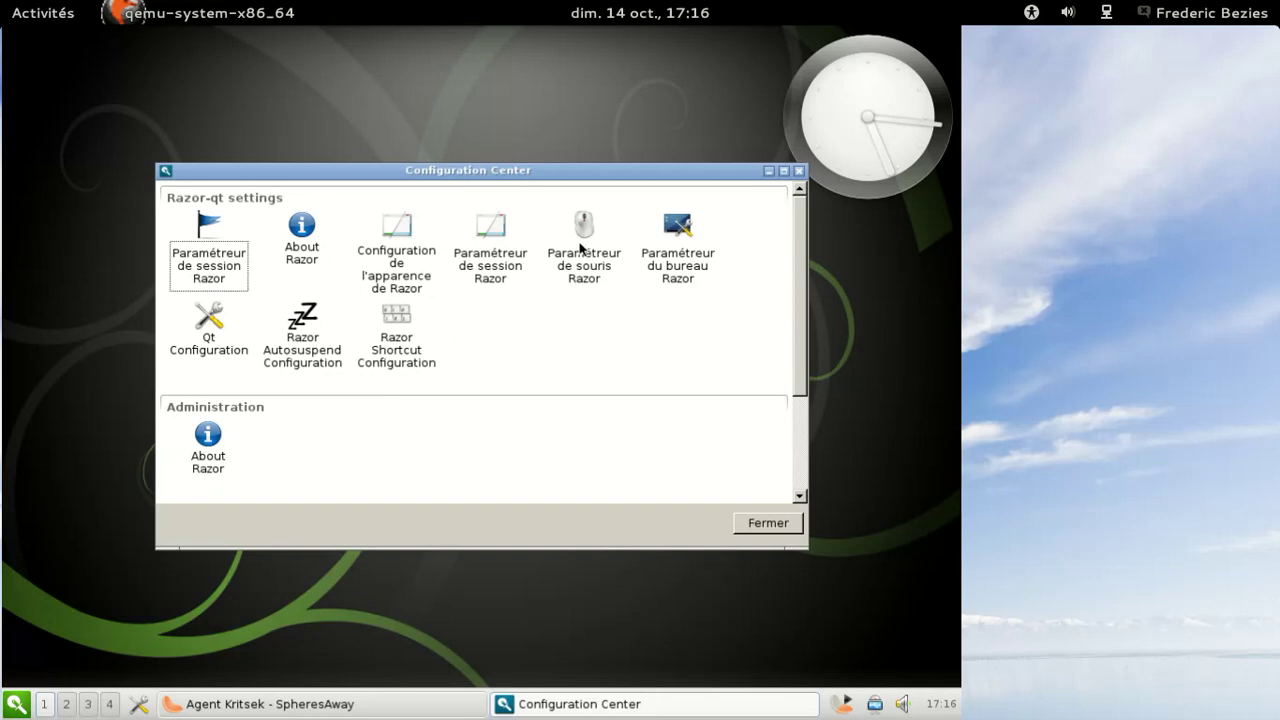
{"action": "left_click", "coordinate": [769, 524]}
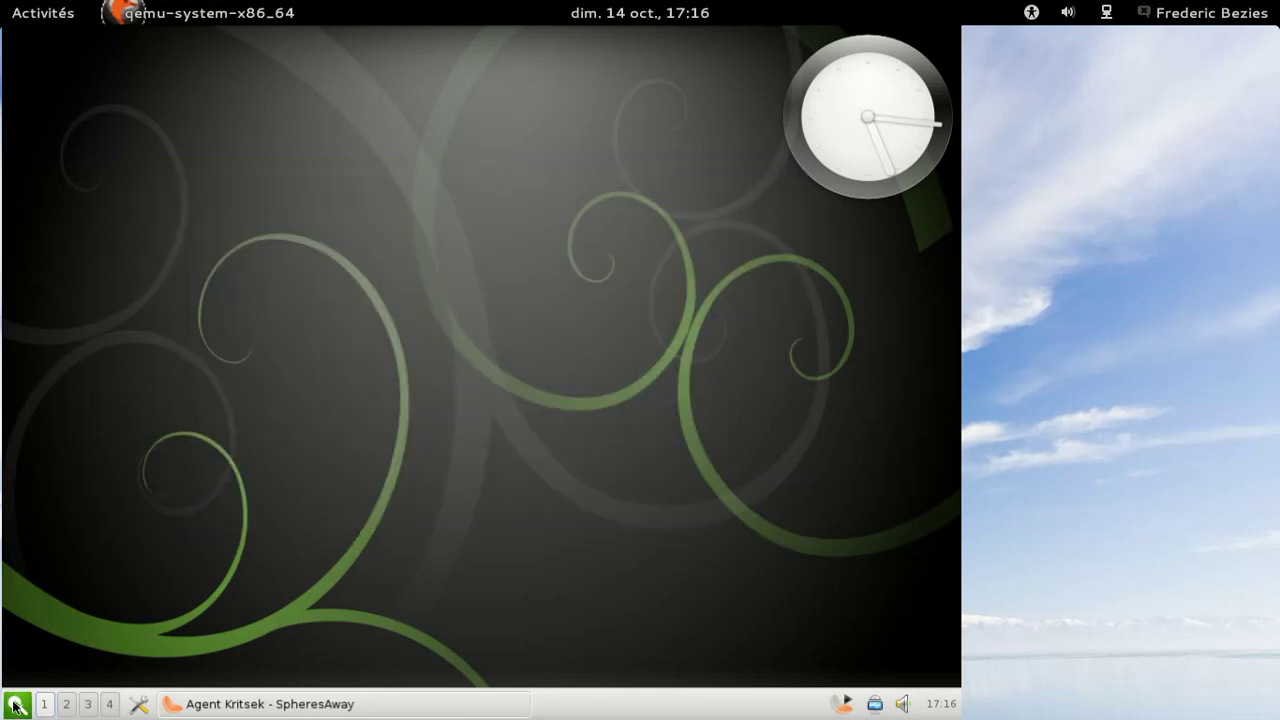
- Shut down the computer via Quitter > Éteindre and confirm with Oui
{"action": "left_click", "coordinate": [16, 704]}
{"action": "mouse_move", "coordinate": [54, 636]}
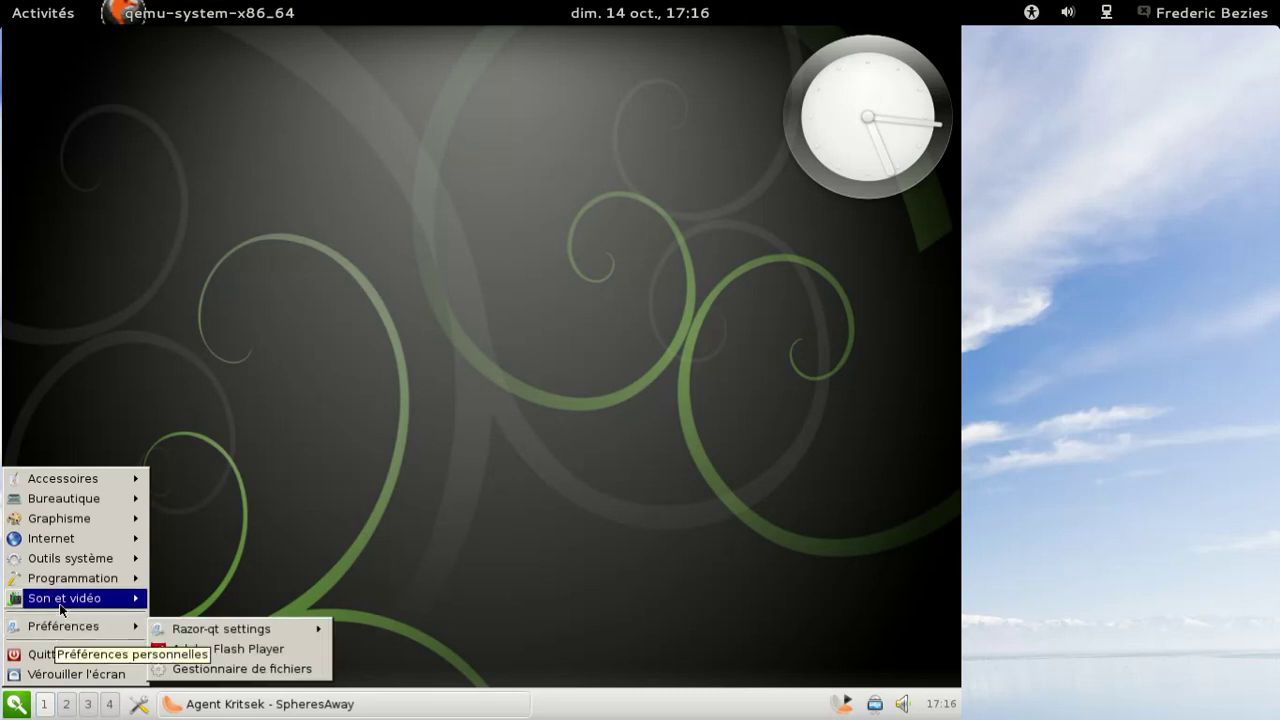
{"action": "mouse_move", "coordinate": [58, 576]}
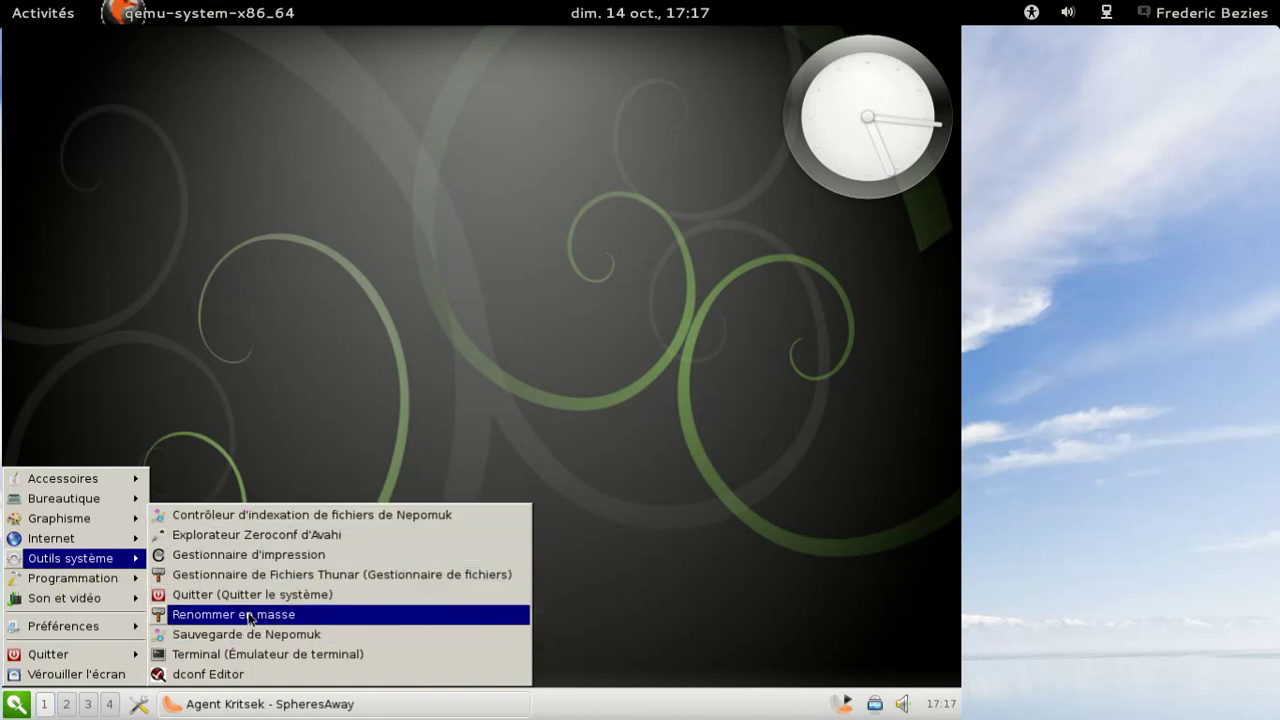
{"action": "mouse_move", "coordinate": [108, 628]}
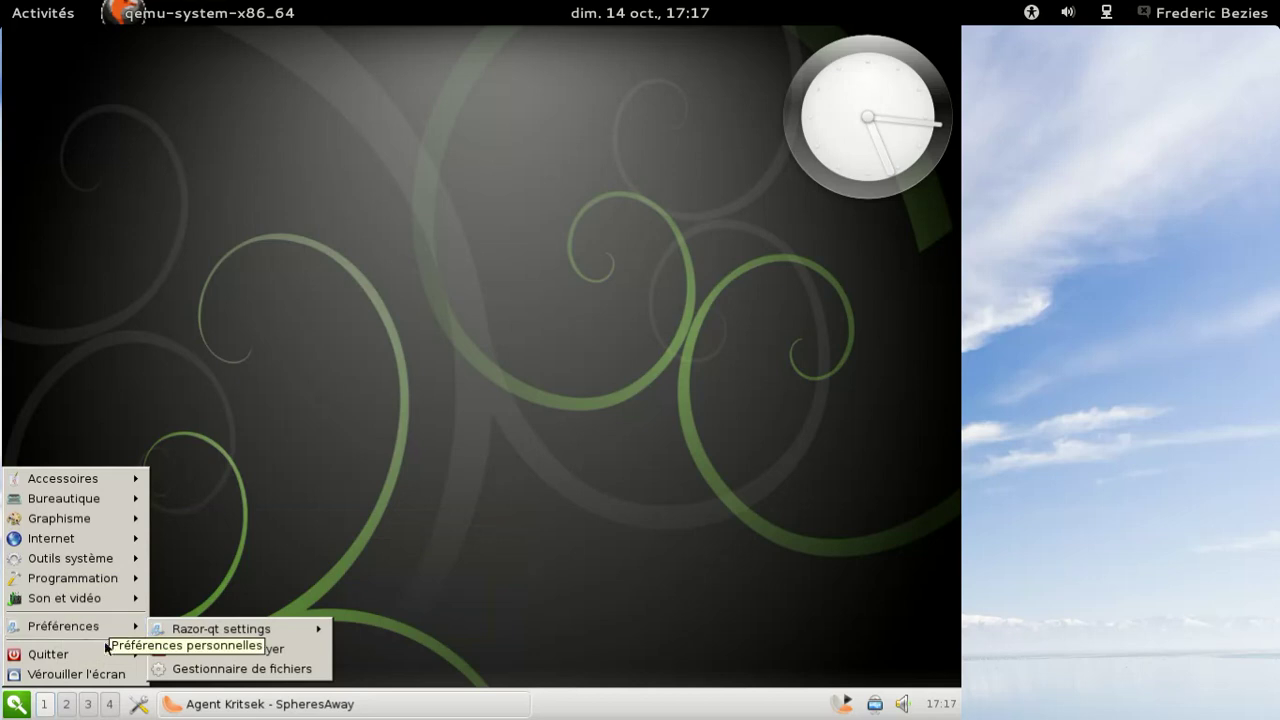
{"action": "mouse_move", "coordinate": [120, 654]}
{"action": "left_click", "coordinate": [199, 660]}
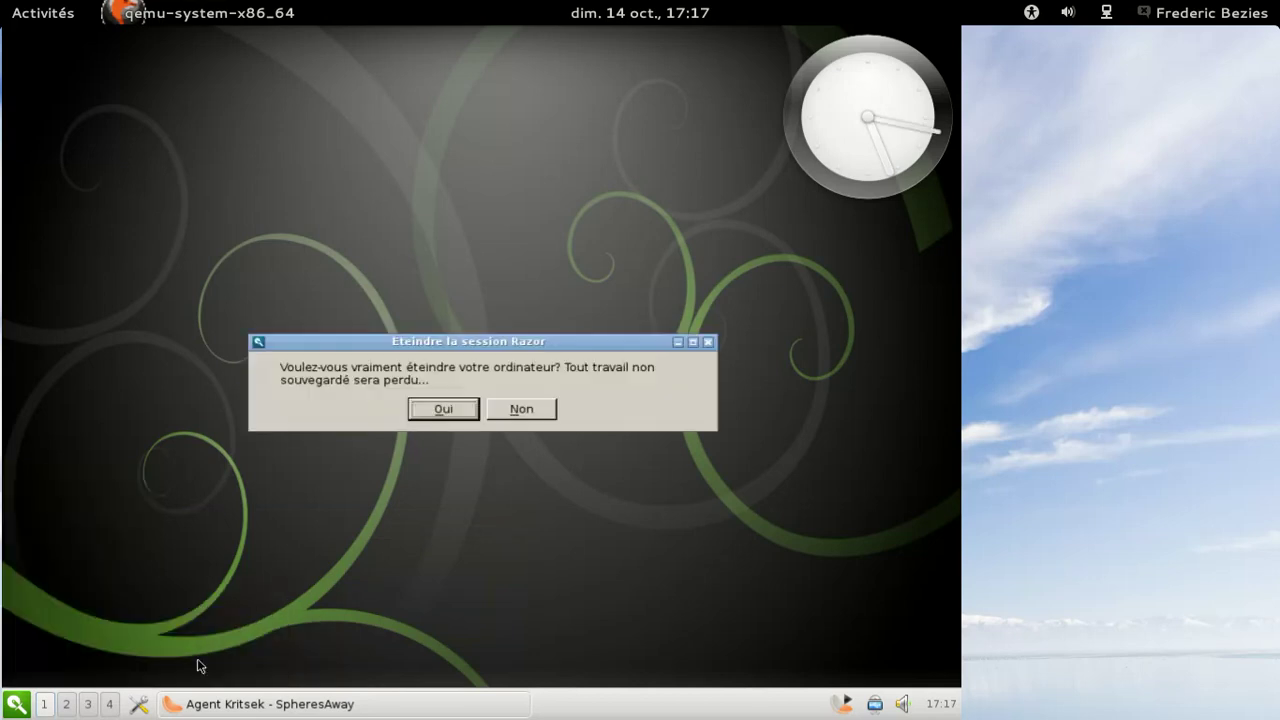
{"action": "left_click", "coordinate": [444, 410]}
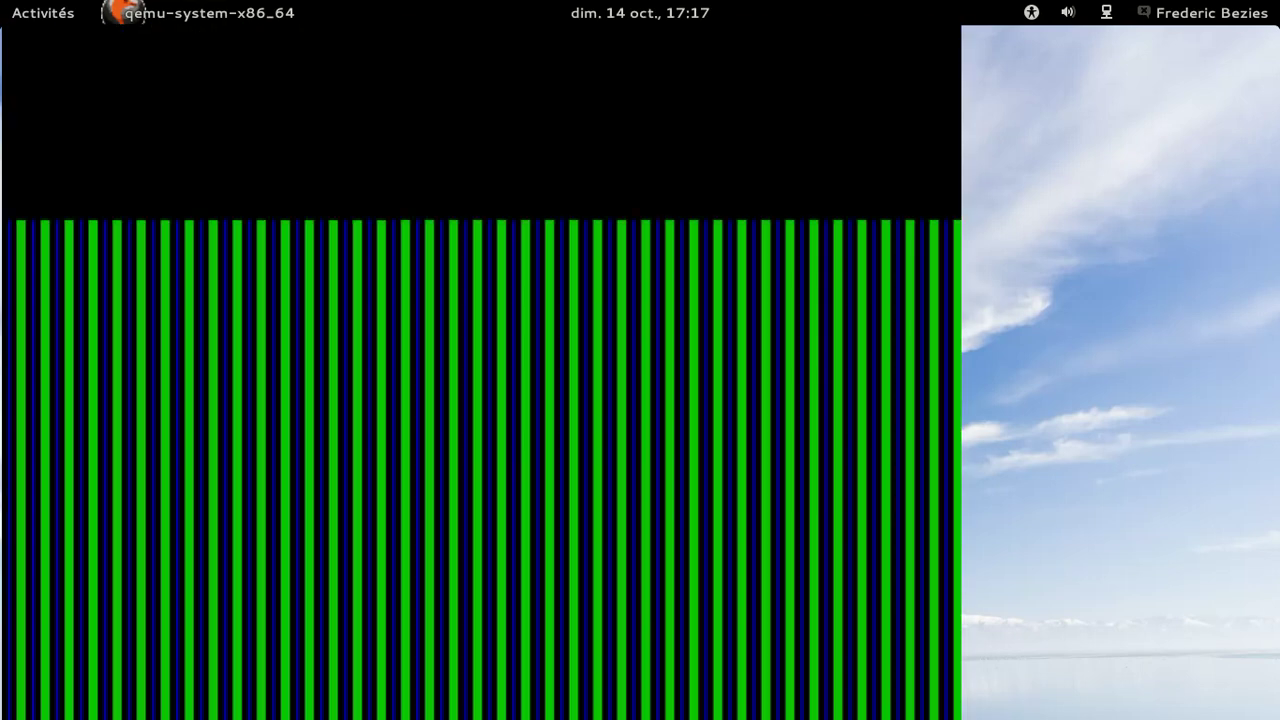